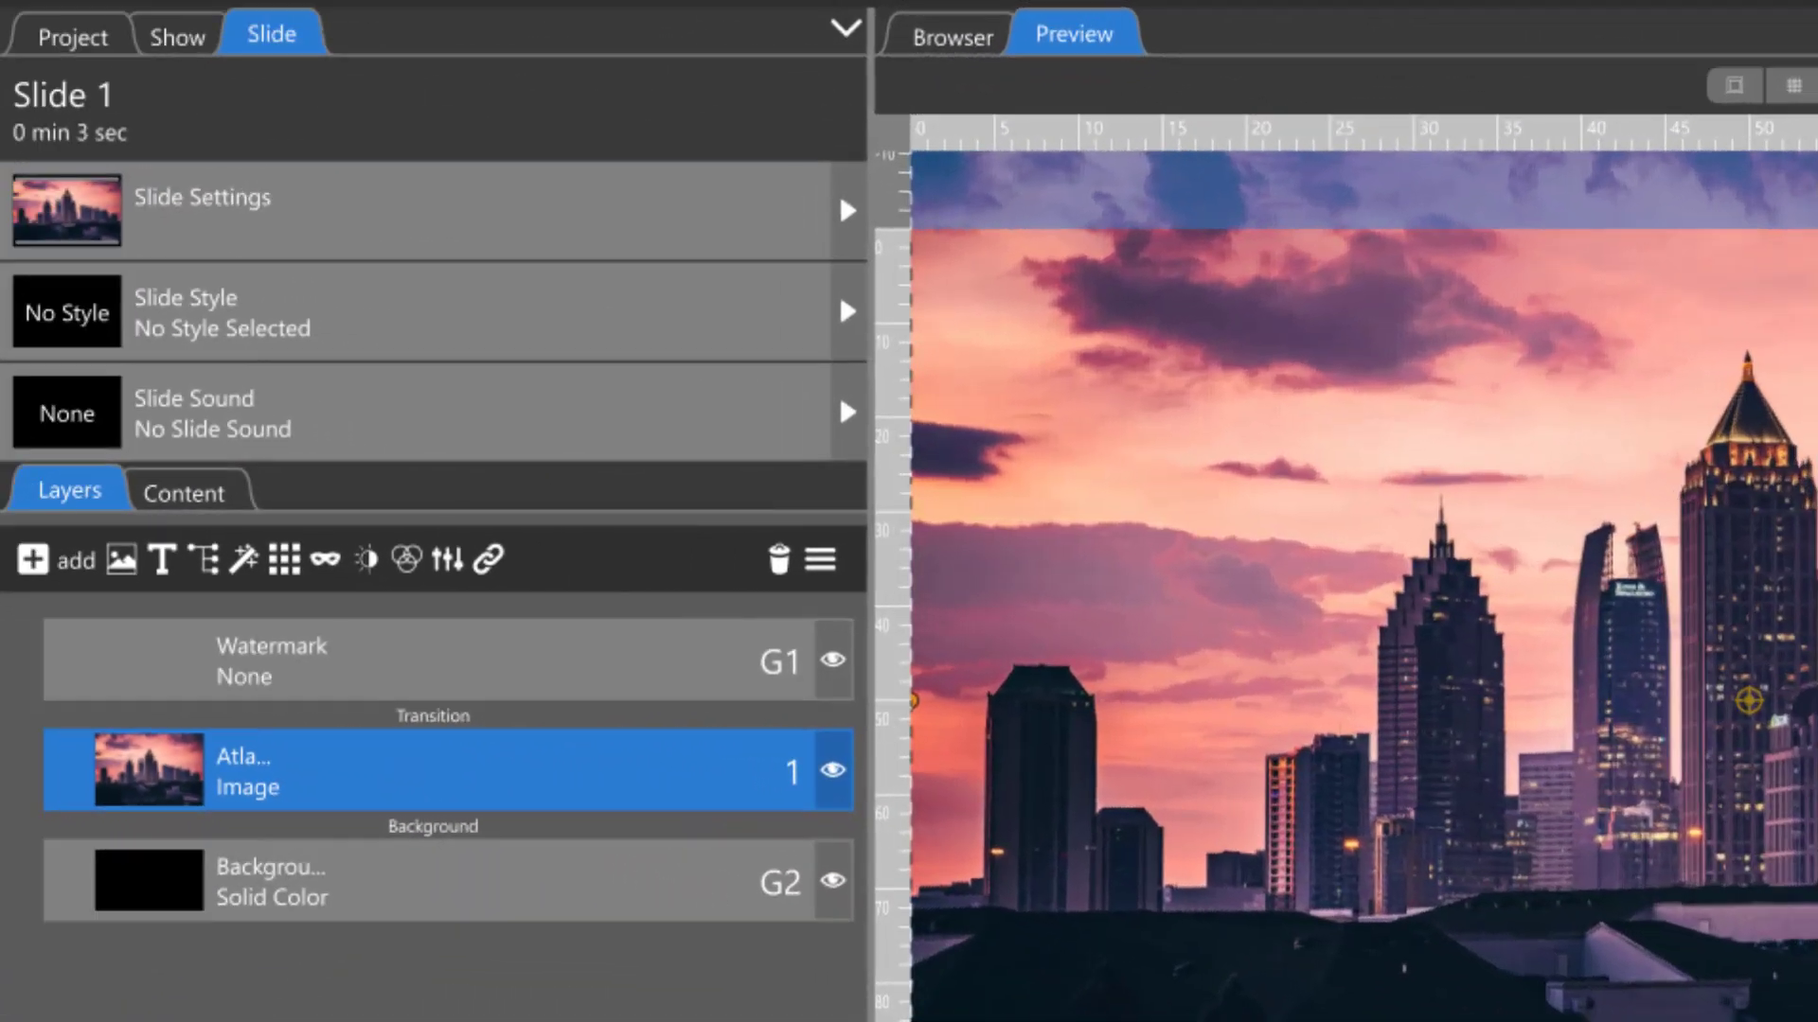
Add a gradient layer using the yellow-to-red Spectrums preset.
left_click(76, 561)
left_click(95, 676)
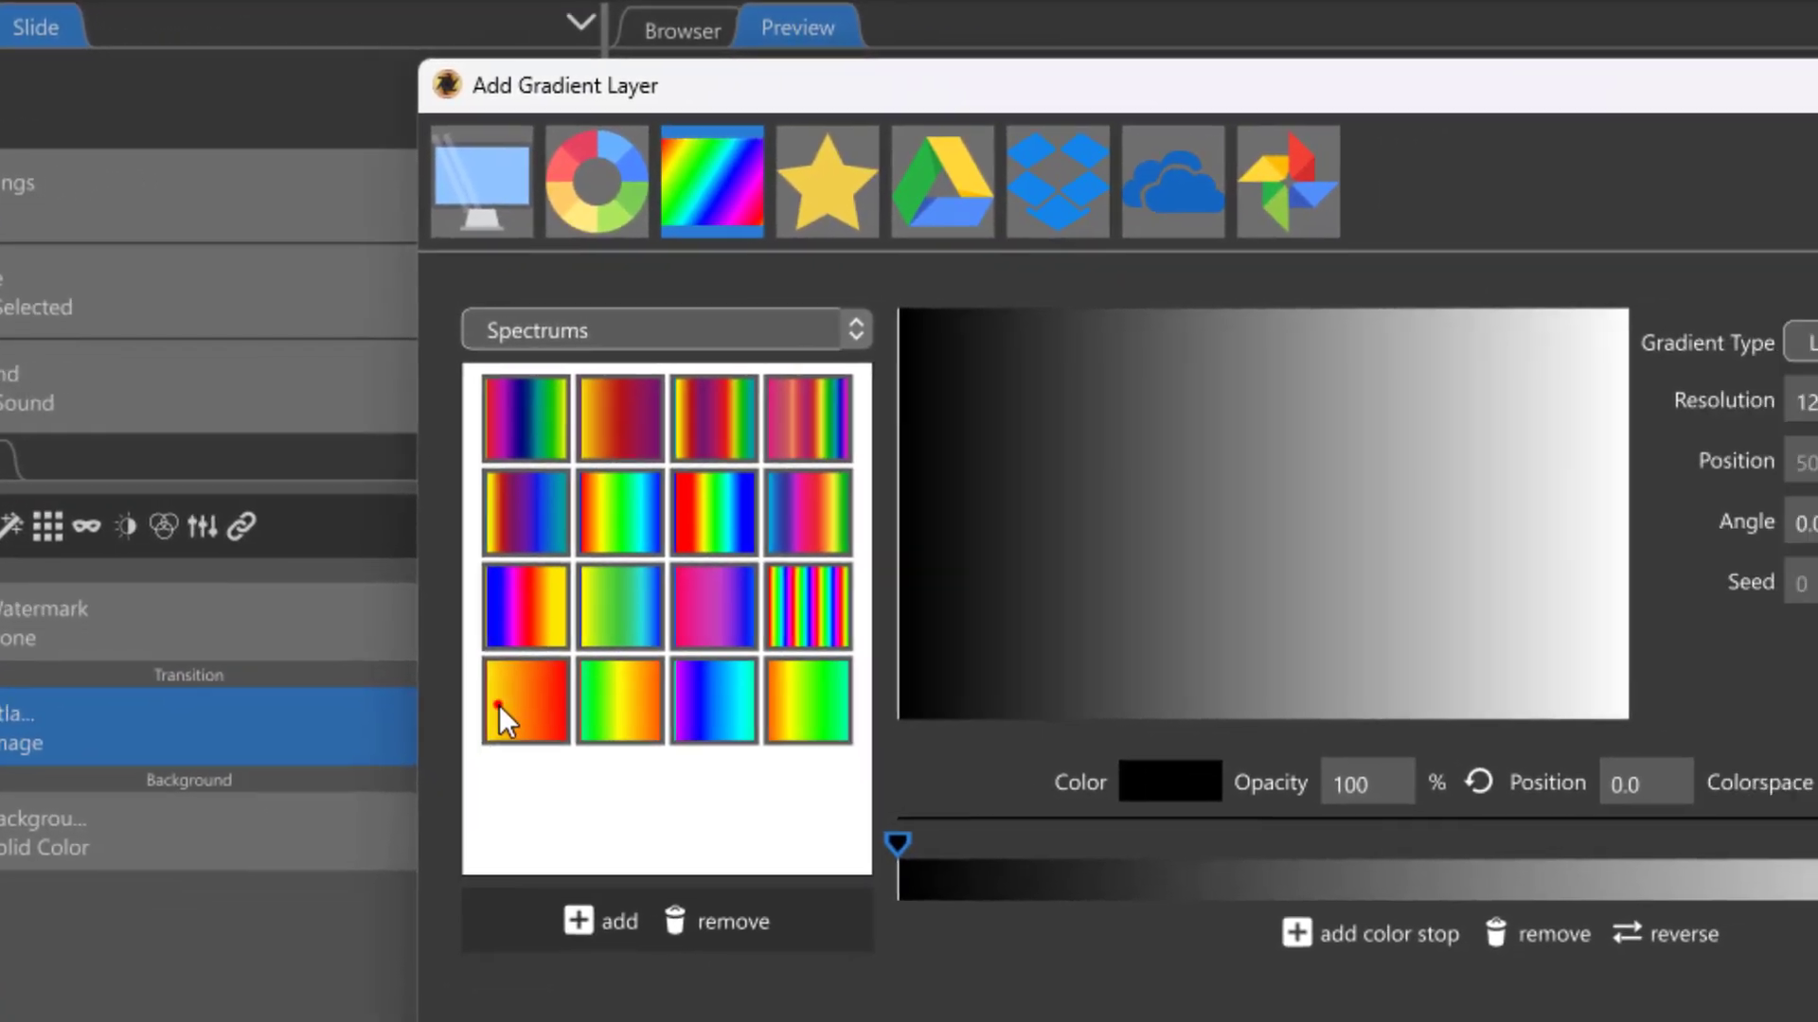
left_click(715, 729)
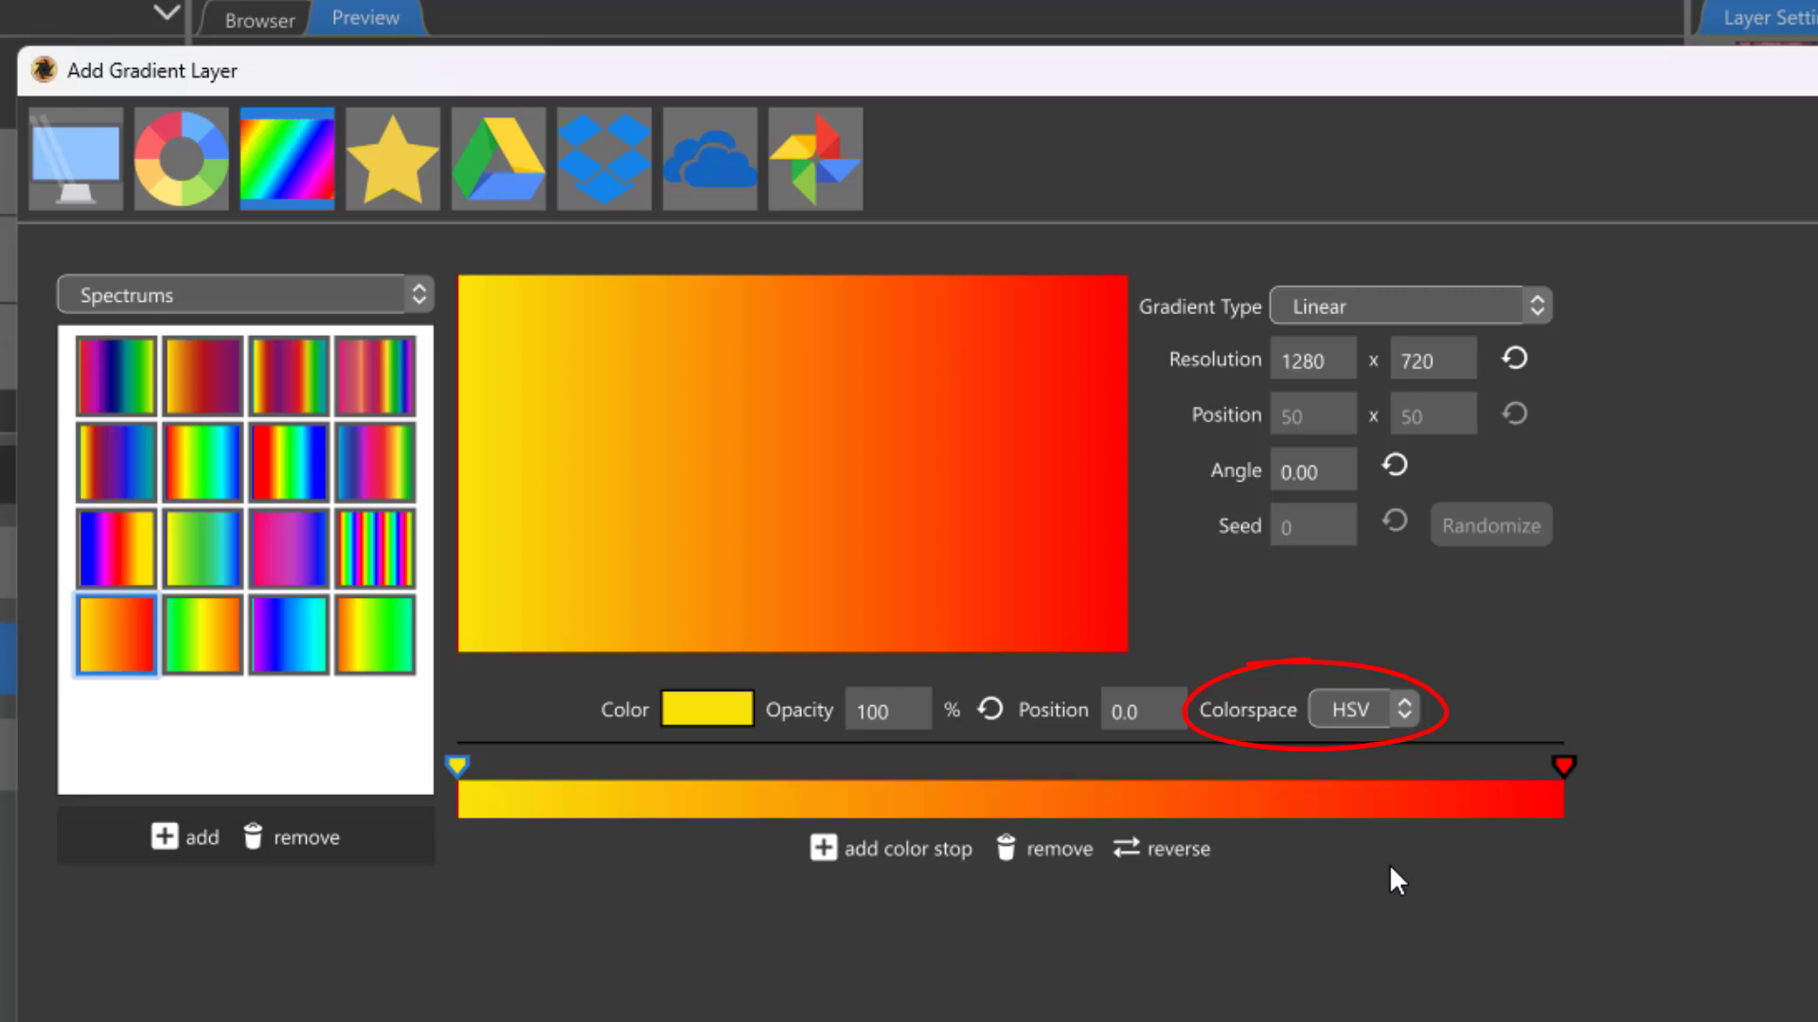
Try RGB colorspace blending on the gradient, then switch it back to HSV.
left_click(1408, 715)
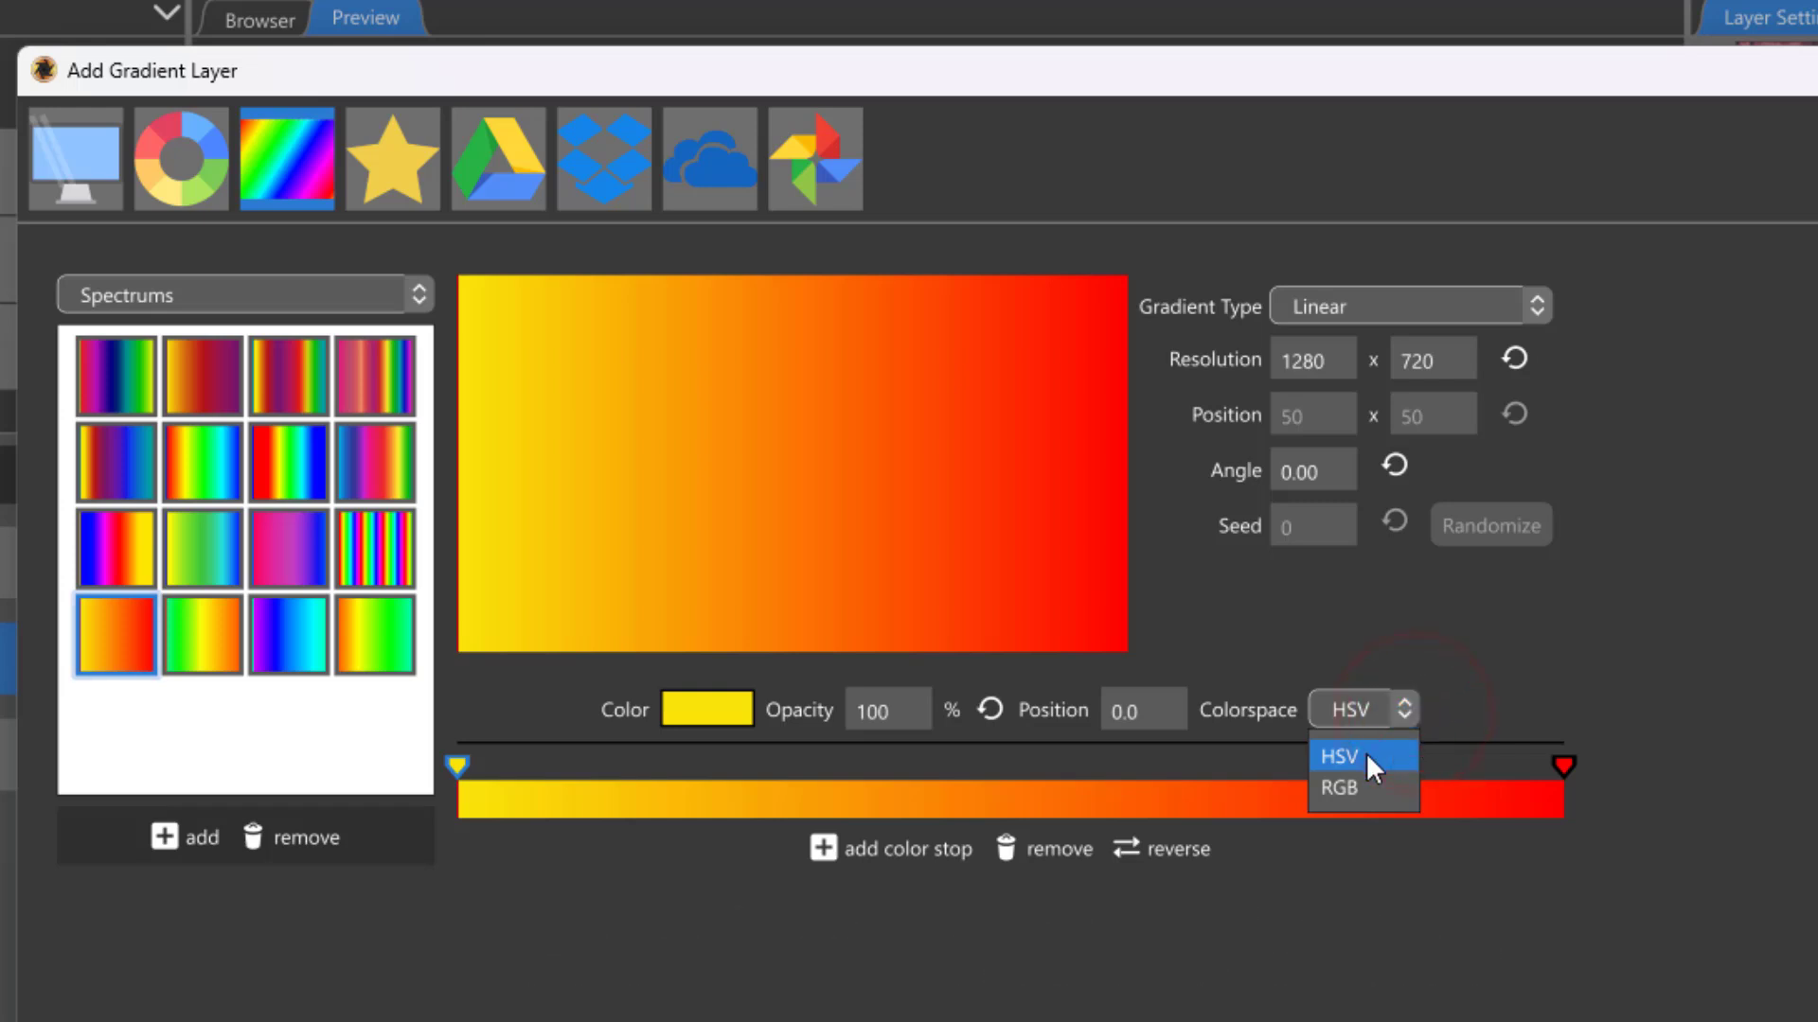
left_click(1428, 903)
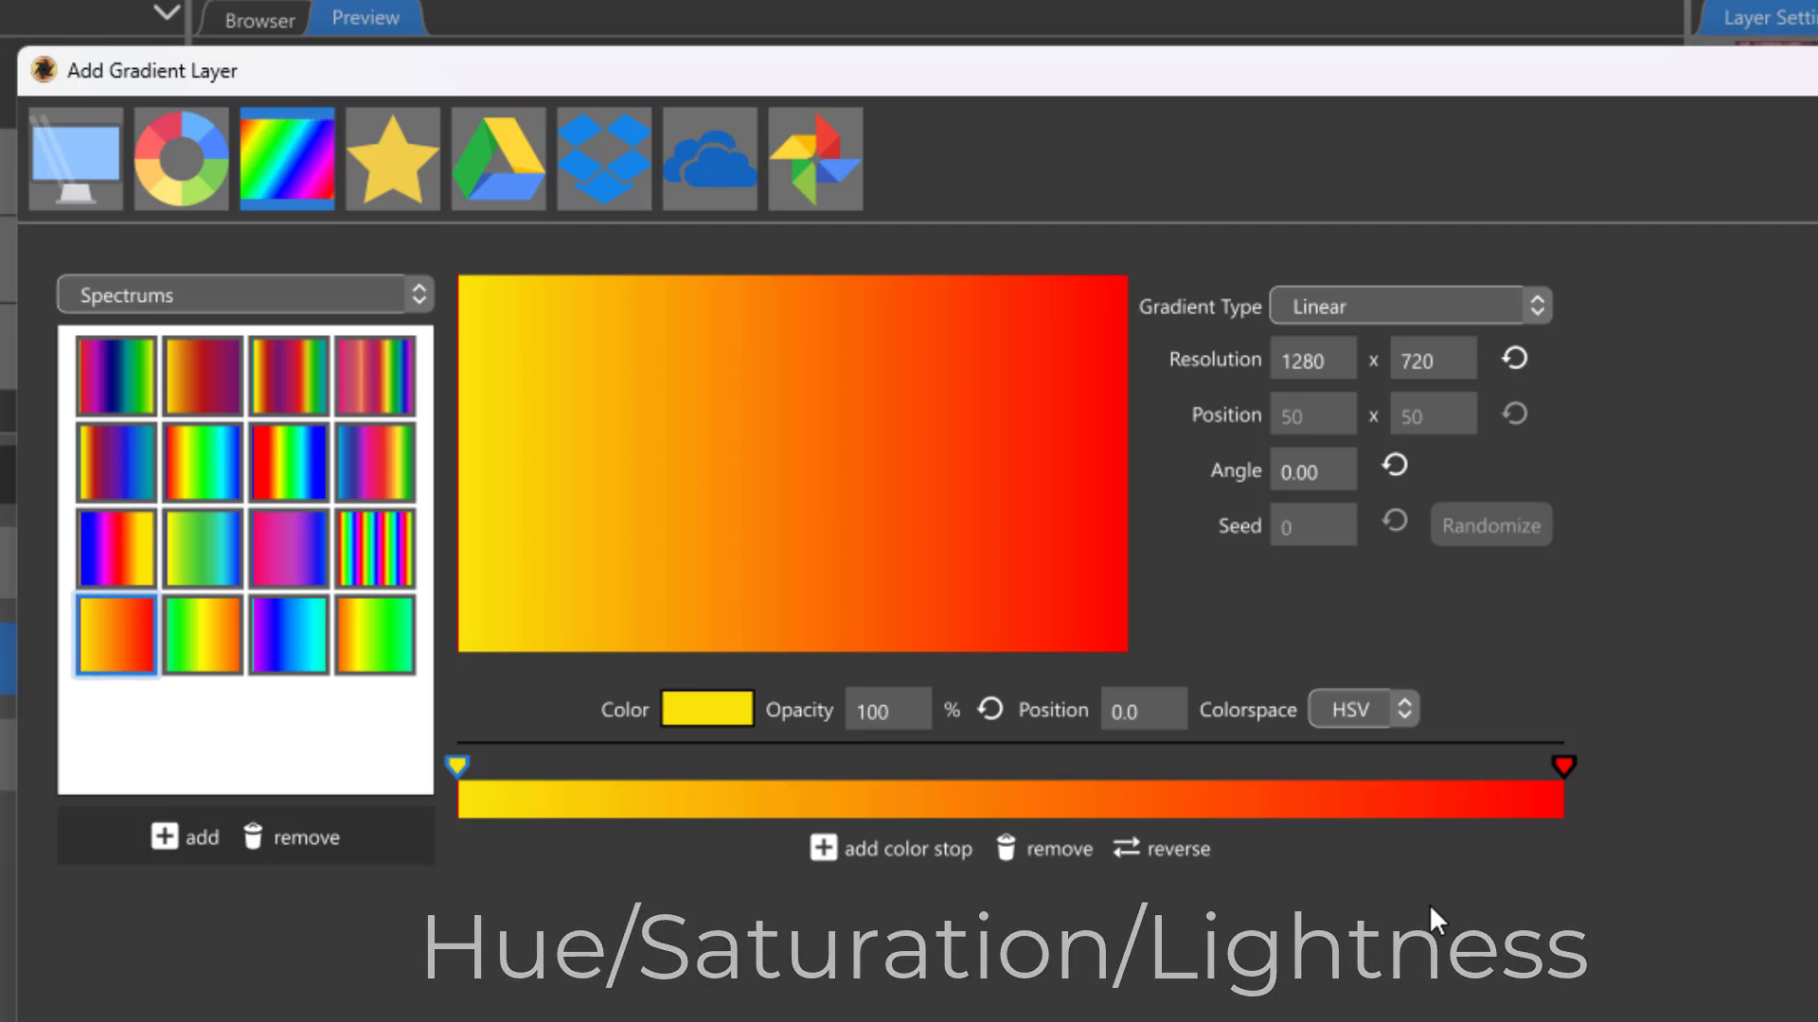
left_click(1409, 720)
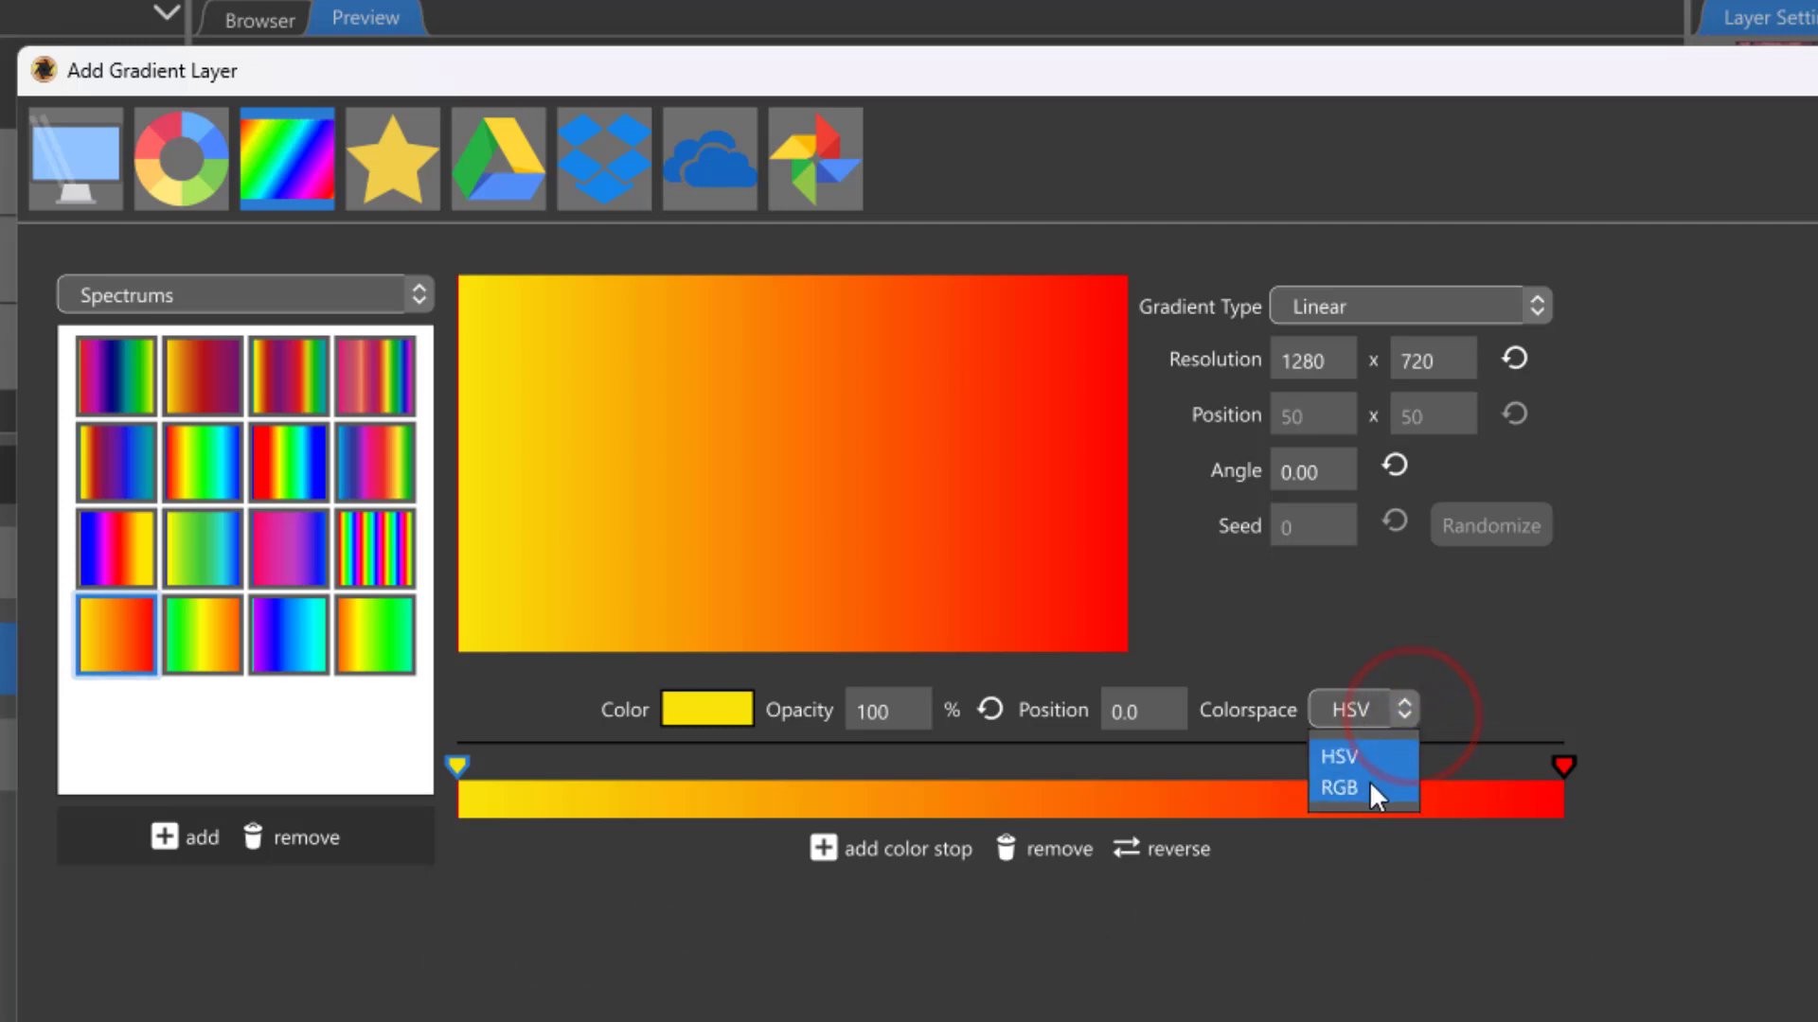
left_click(1369, 780)
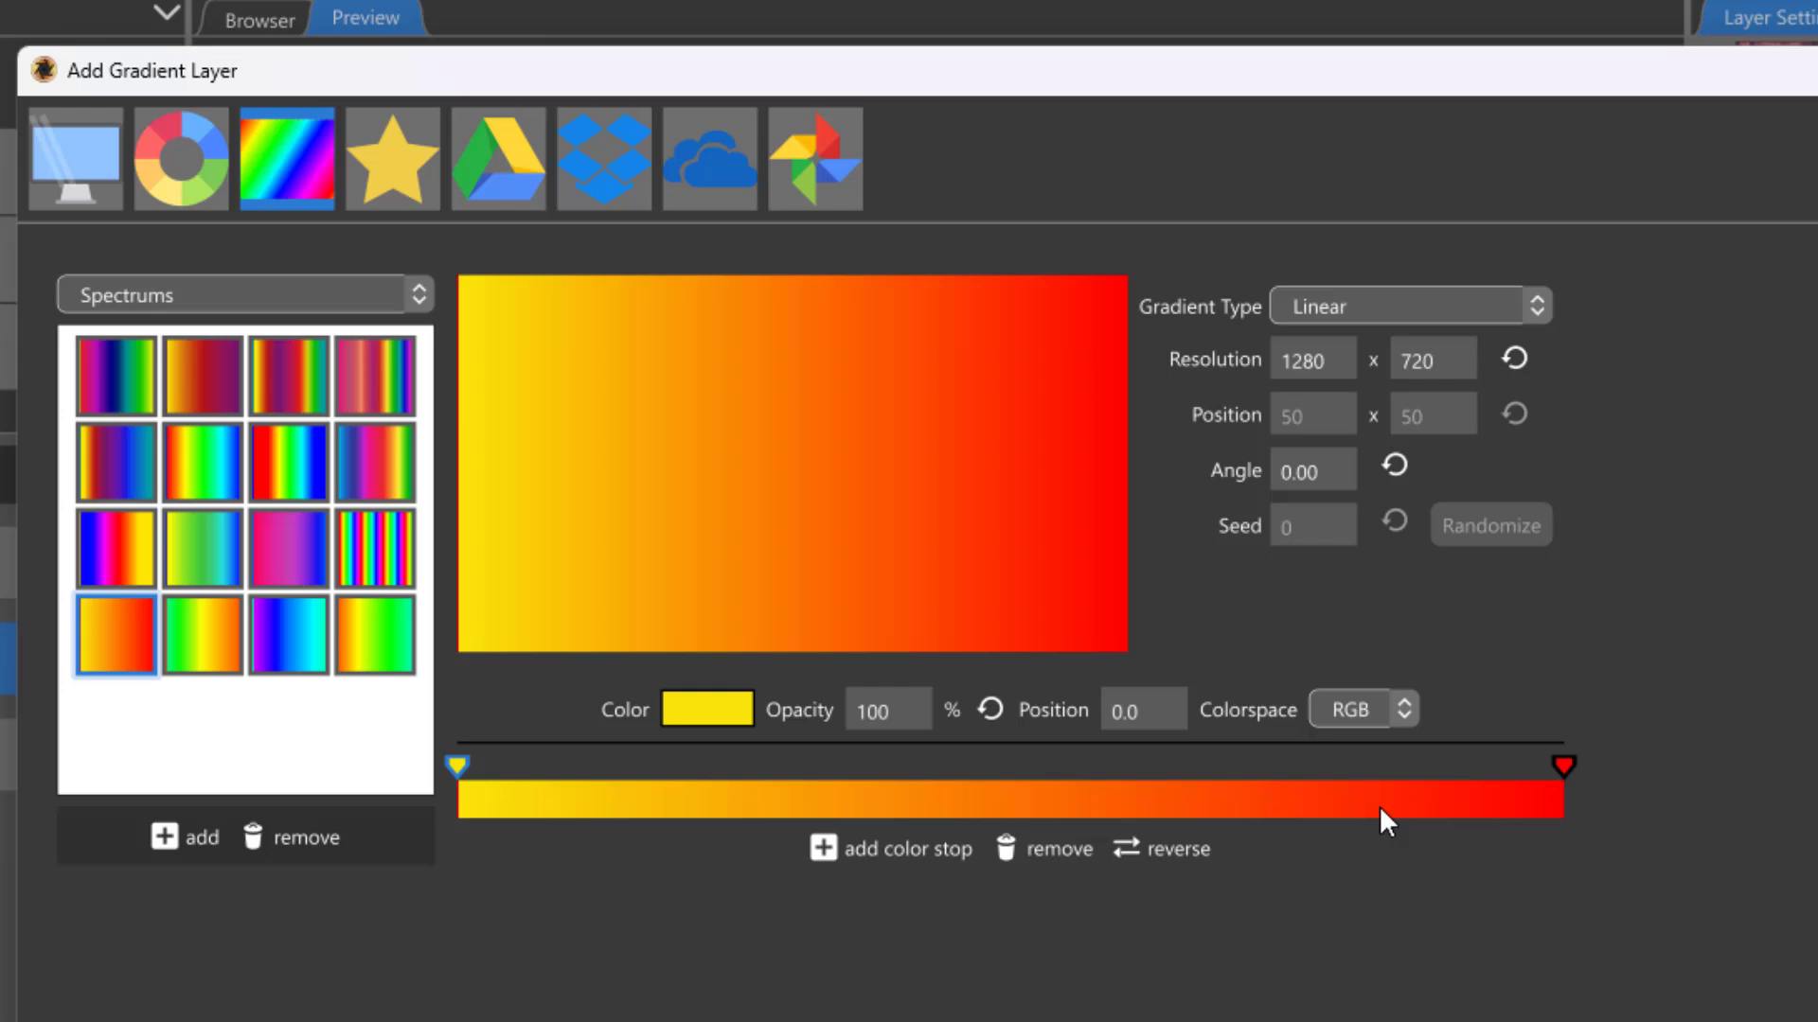
left_click(1397, 716)
left_click(1386, 748)
Adjust the start stop's colour to yellow #FFEE06 at 100% opacity.
left_click(691, 710)
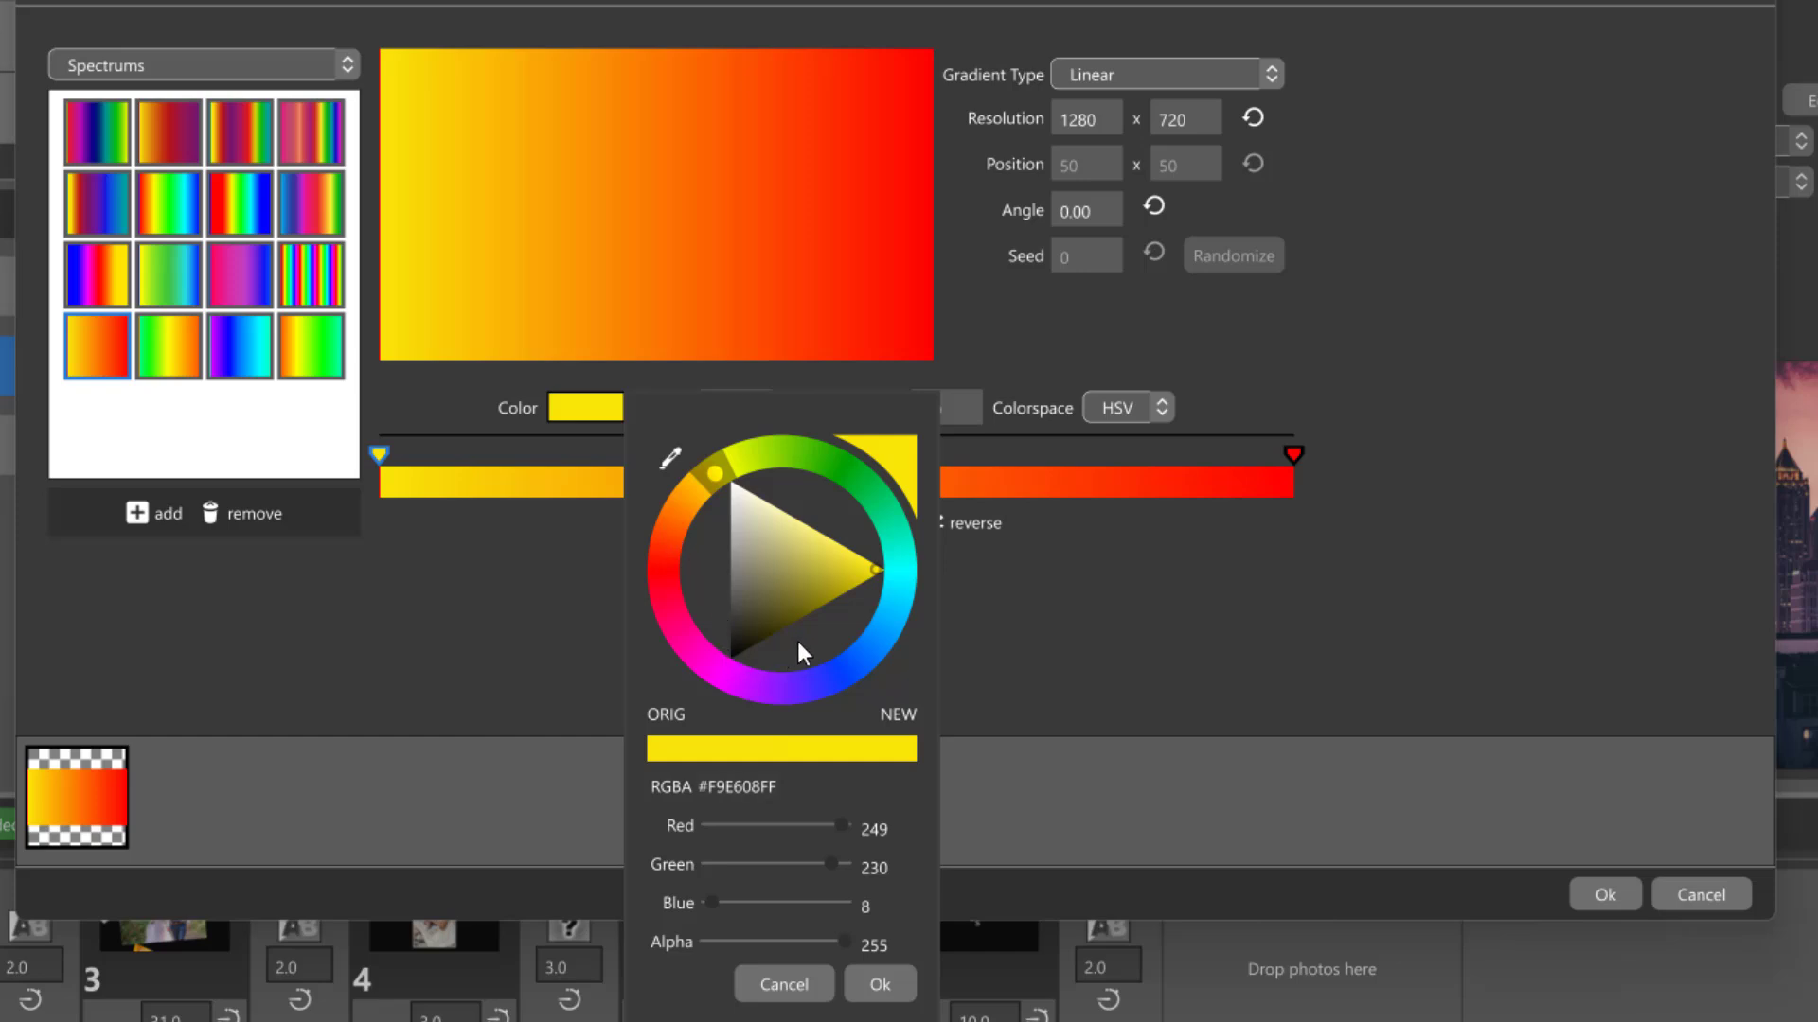
mouse_move(871, 570)
left_mouse_down()
mouse_move(793, 558)
mouse_move(751, 513)
mouse_move(765, 552)
mouse_move(810, 583)
mouse_move(883, 568)
left_mouse_up()
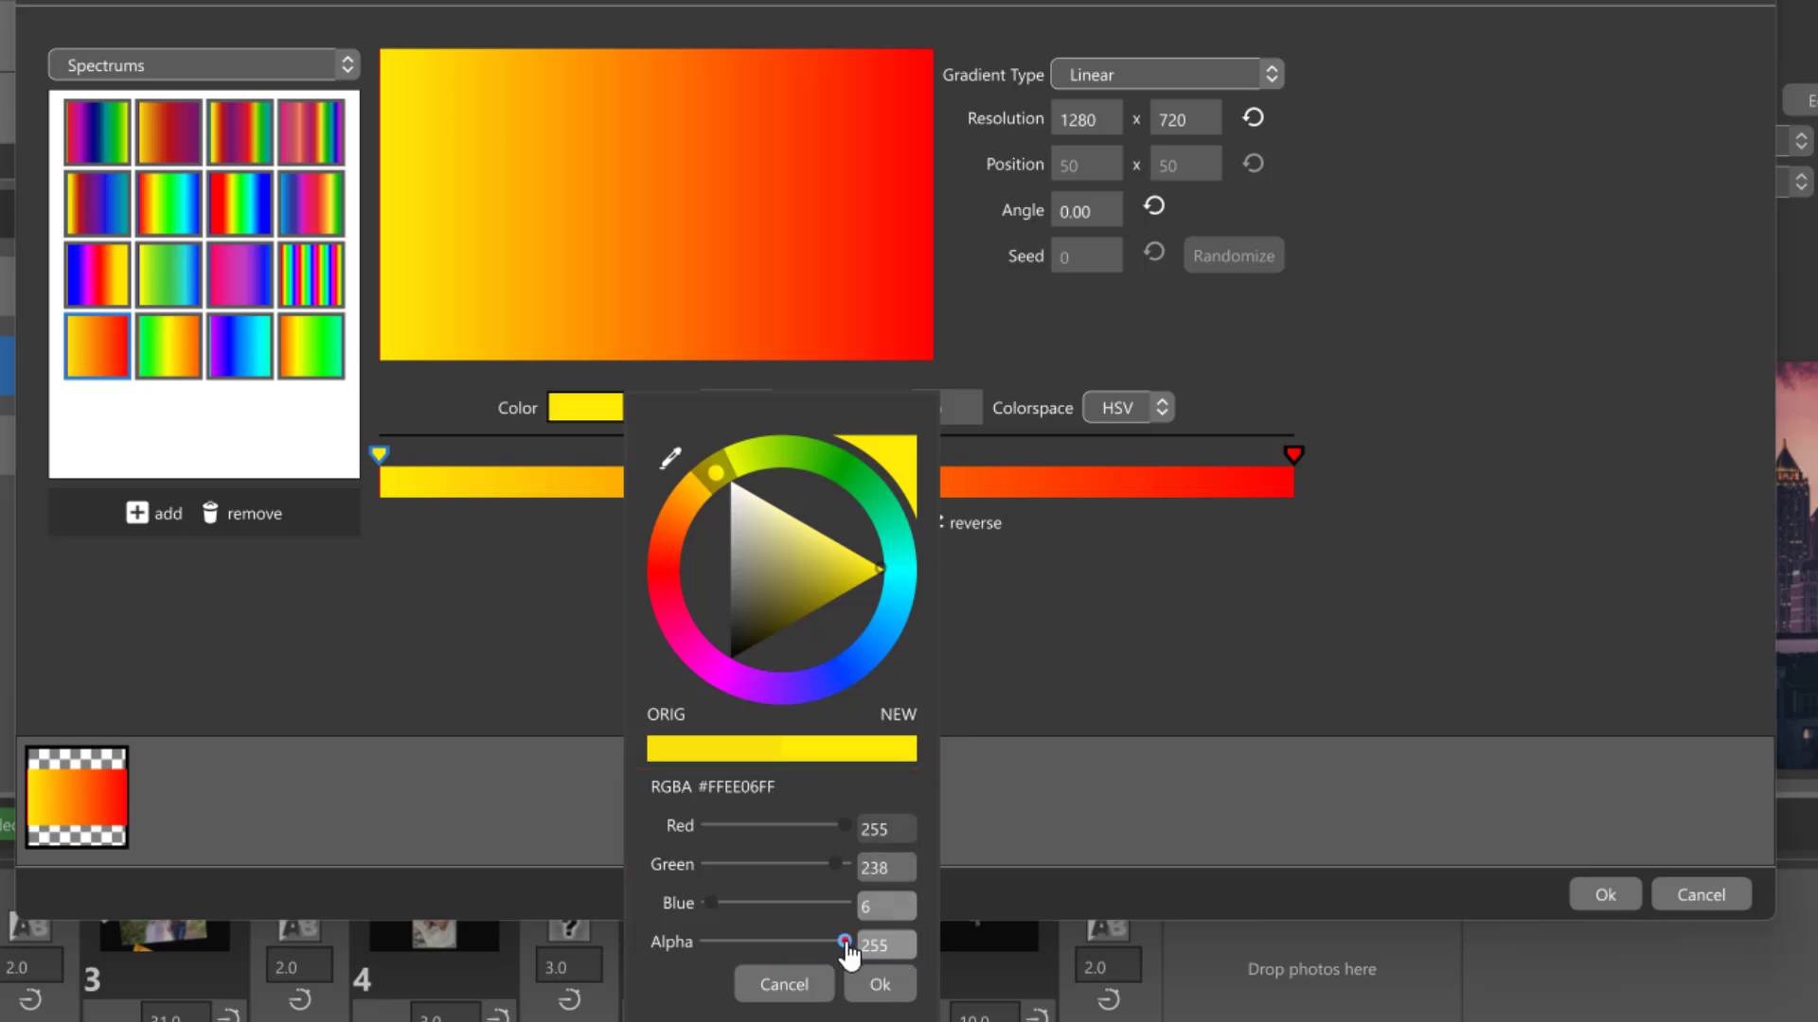
mouse_move(845, 942)
left_mouse_down()
mouse_move(763, 936)
mouse_move(866, 937)
left_mouse_up()
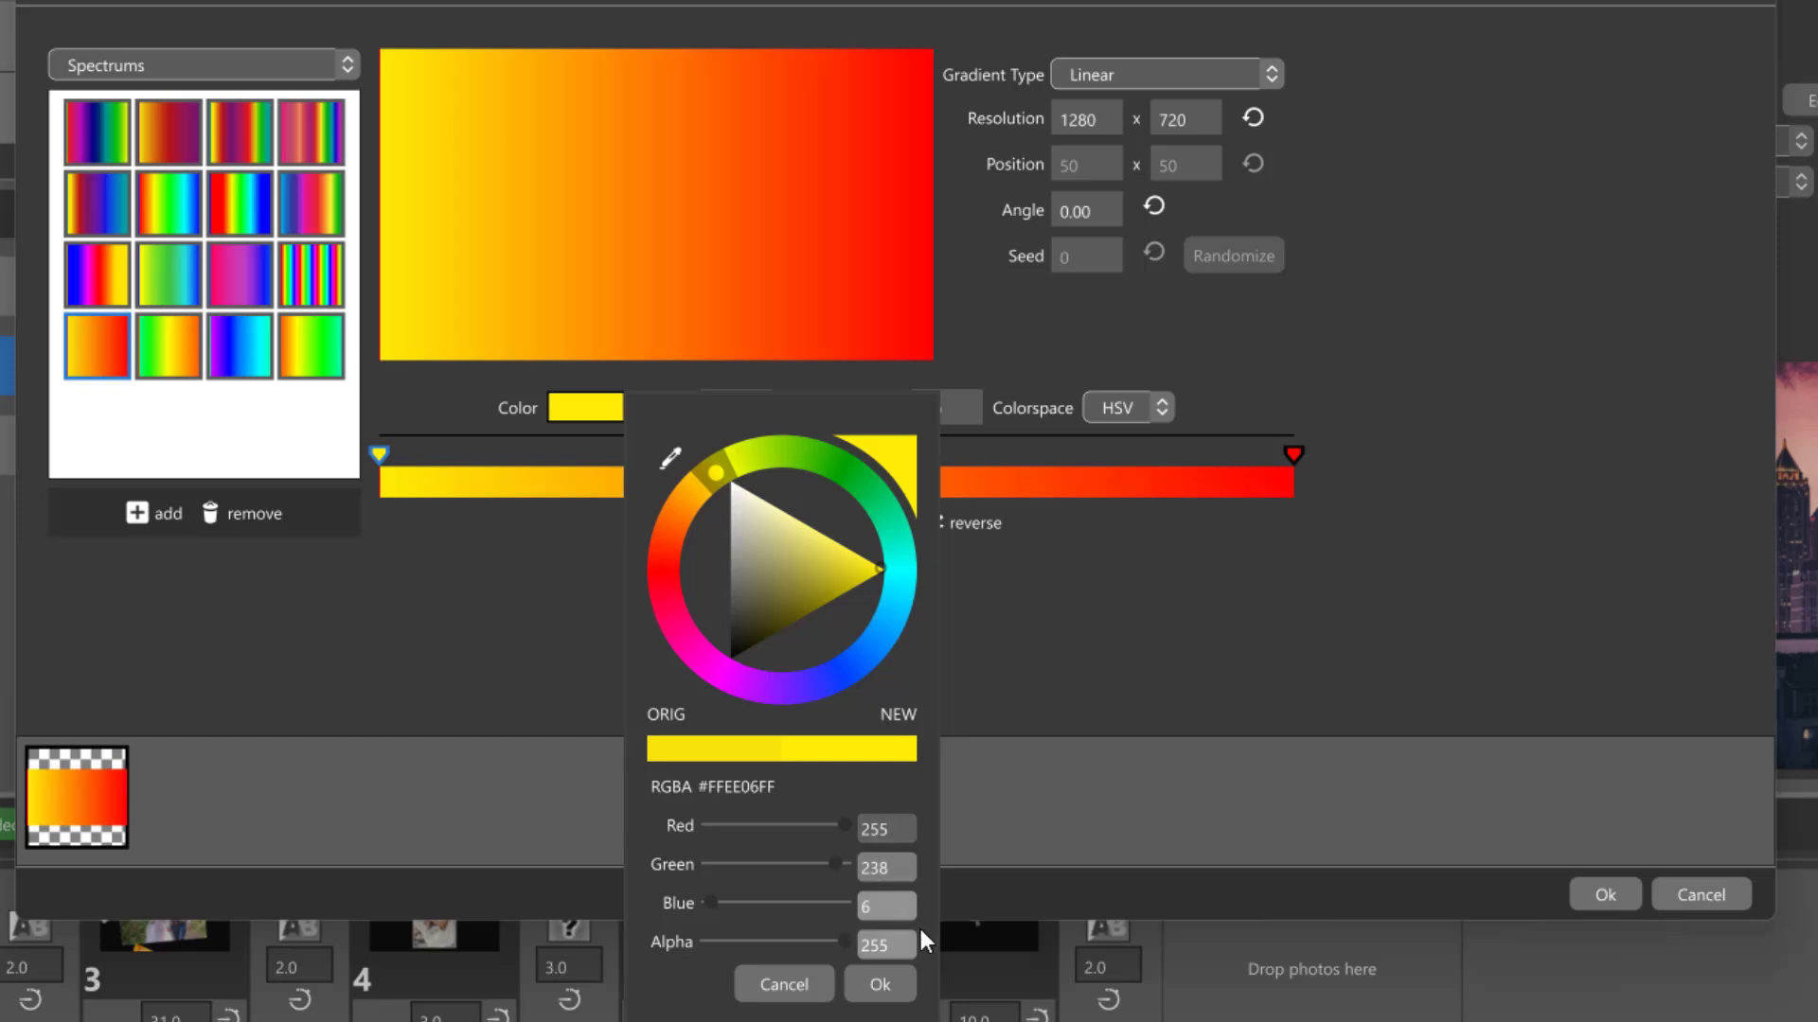
left_click(885, 984)
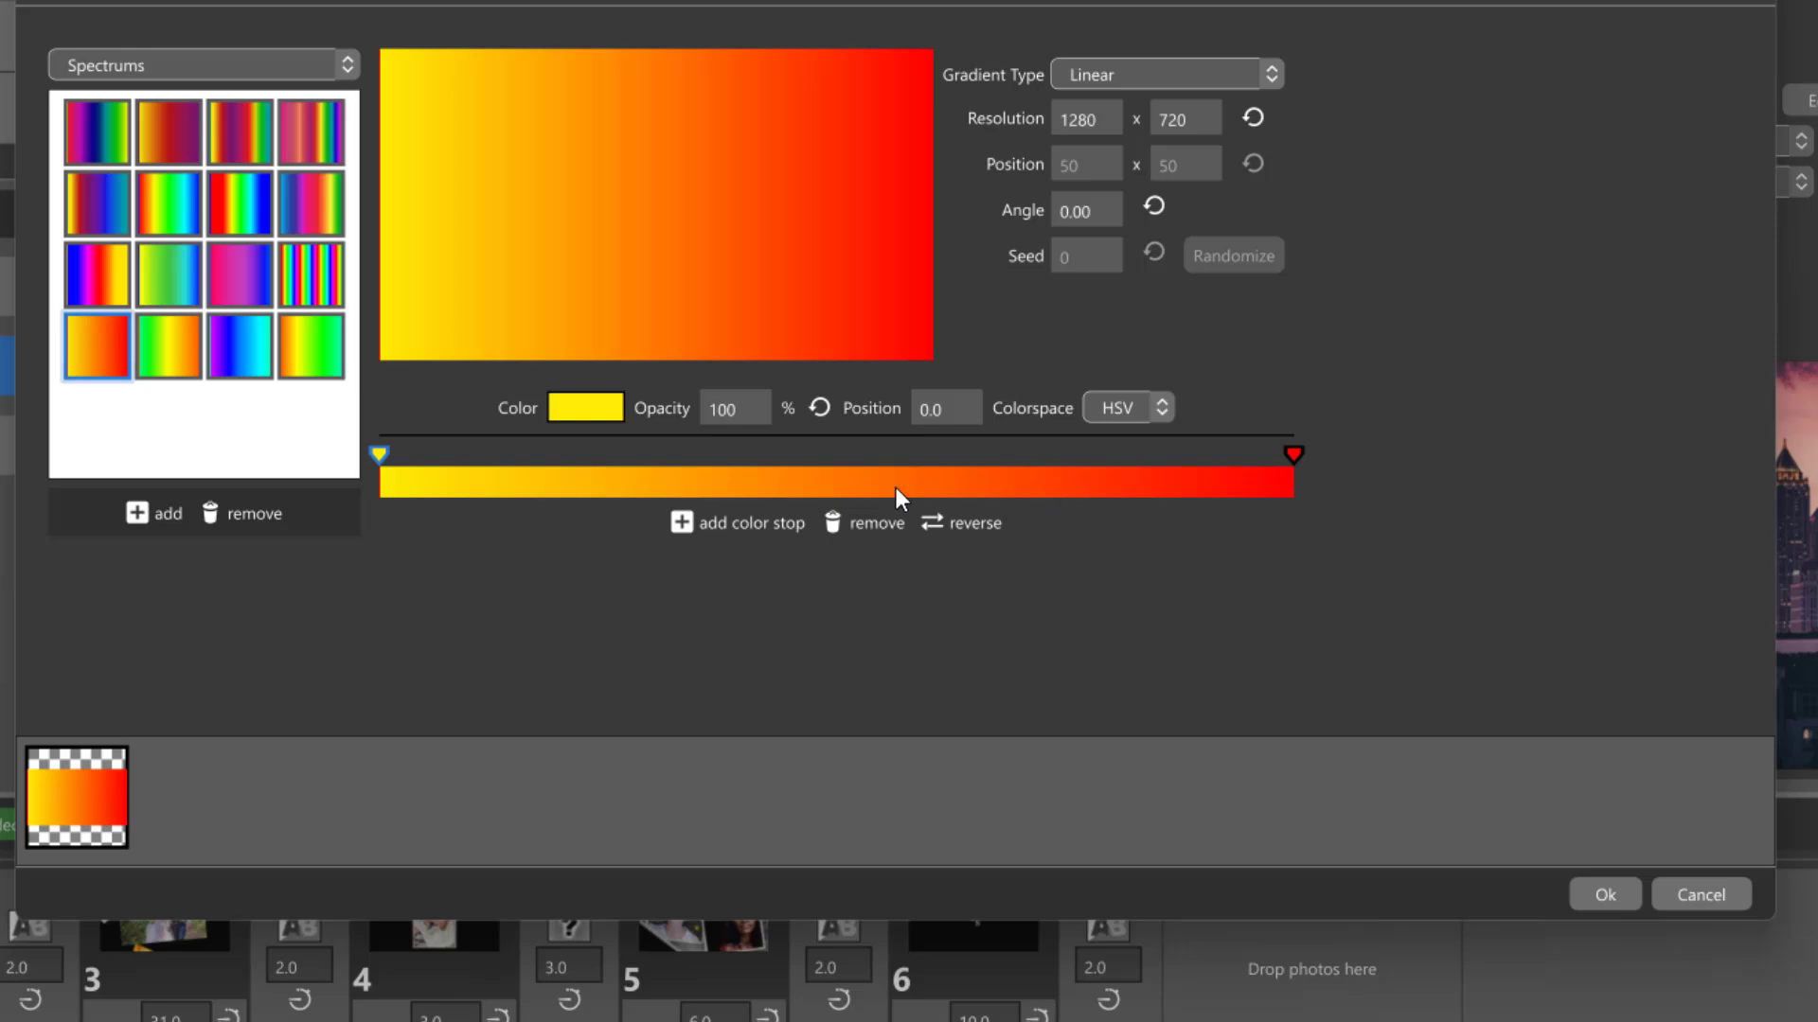
Swing the start stop's hue from yellow around to sky blue #05A2FF.
left_click(598, 410)
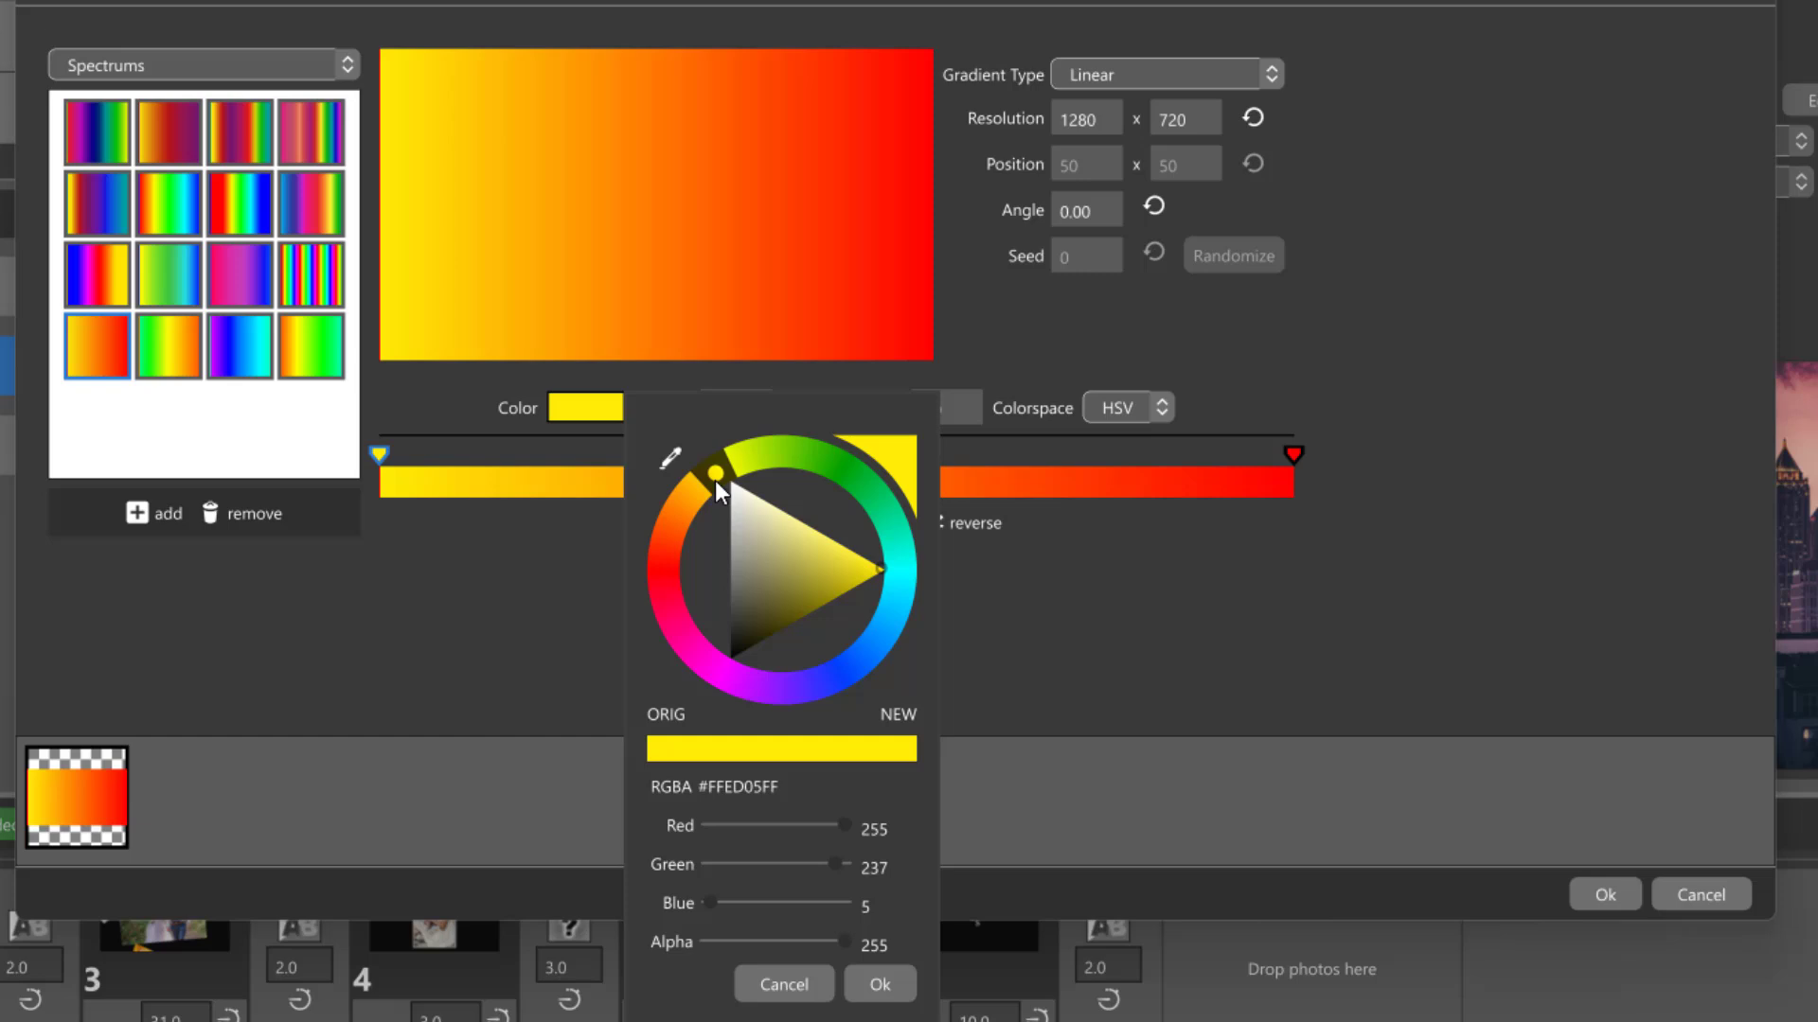
left_click_drag(714, 476, 826, 648)
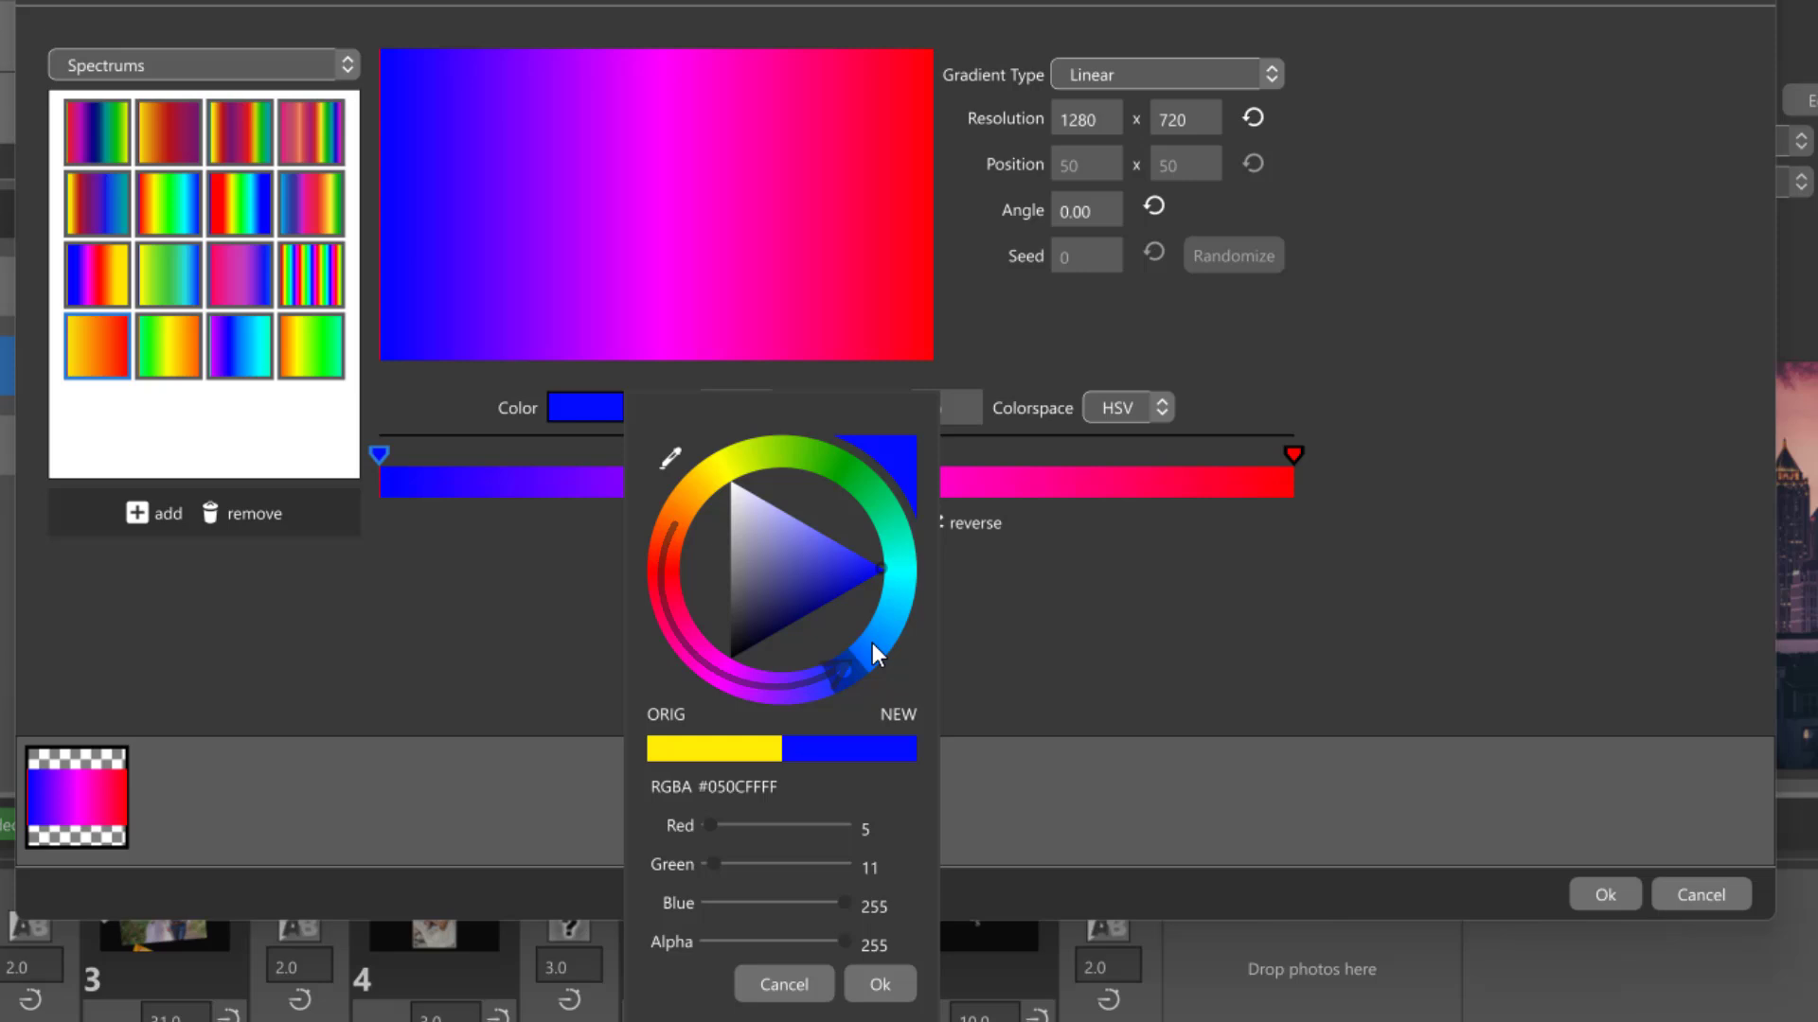
left_click(854, 672)
mouse_move(872, 668)
left_mouse_down()
mouse_move(905, 640)
mouse_move(919, 555)
left_mouse_up()
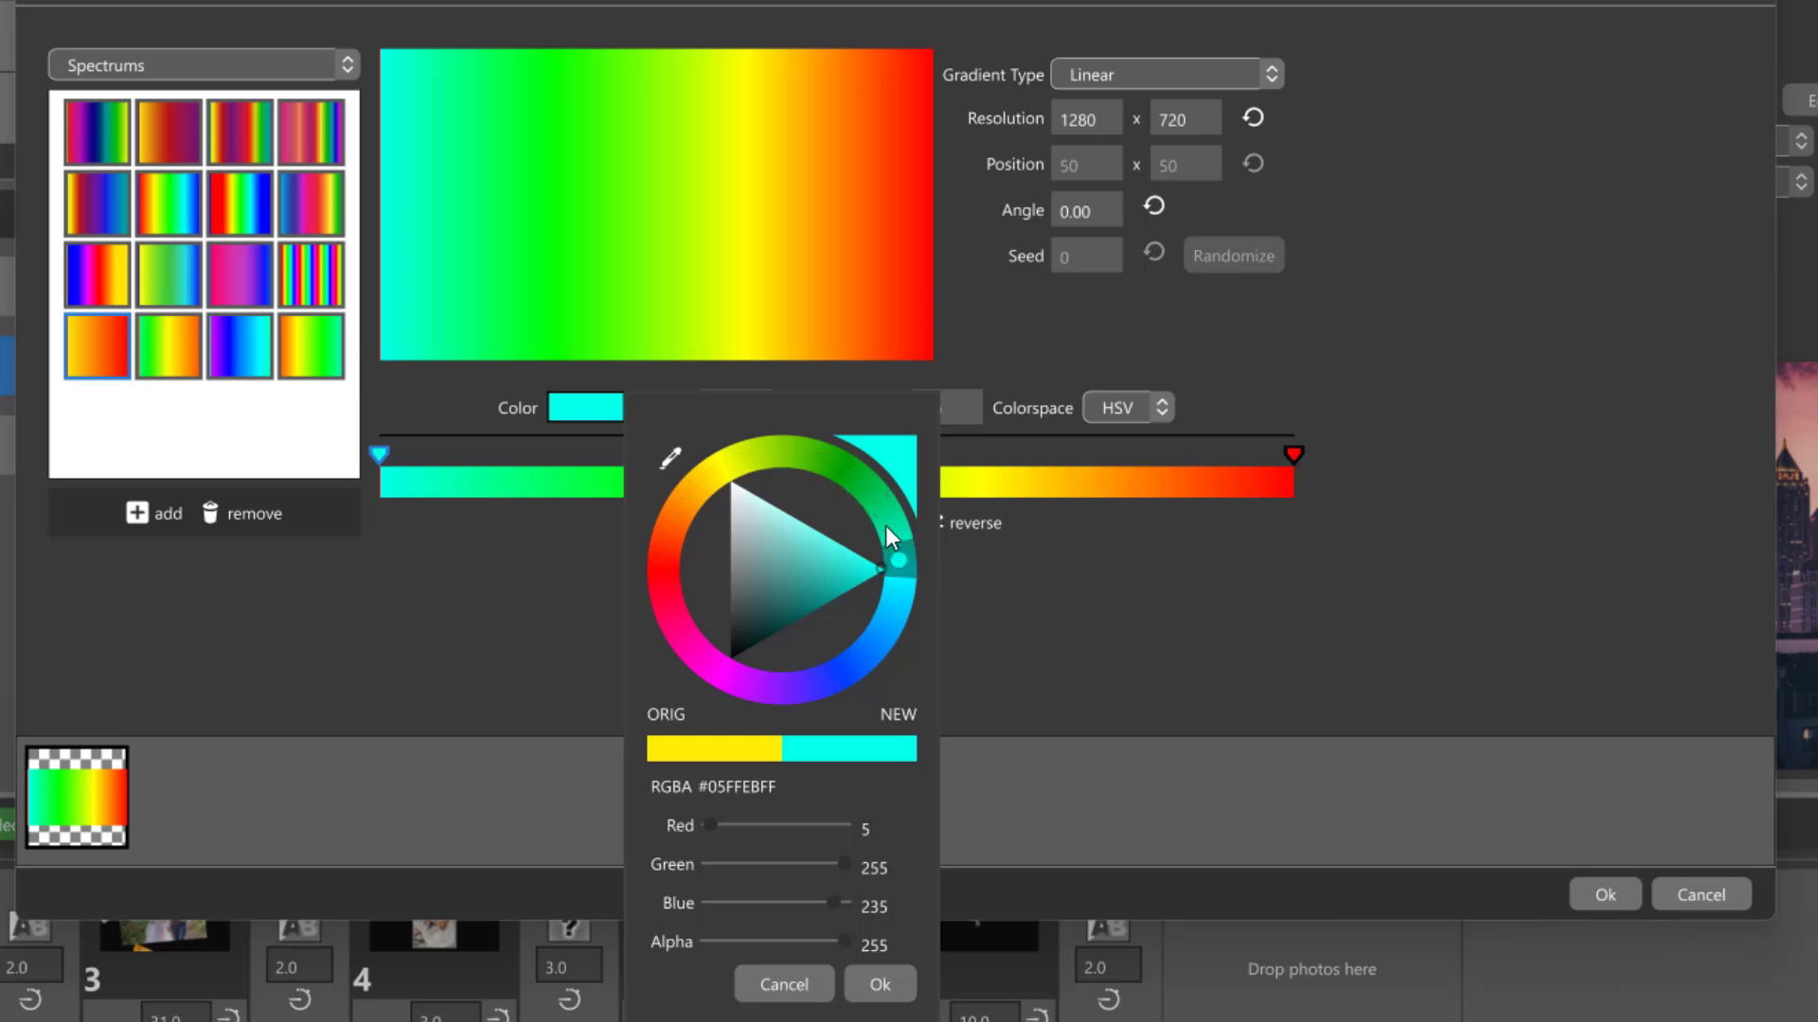
left_click_drag(897, 553, 903, 588)
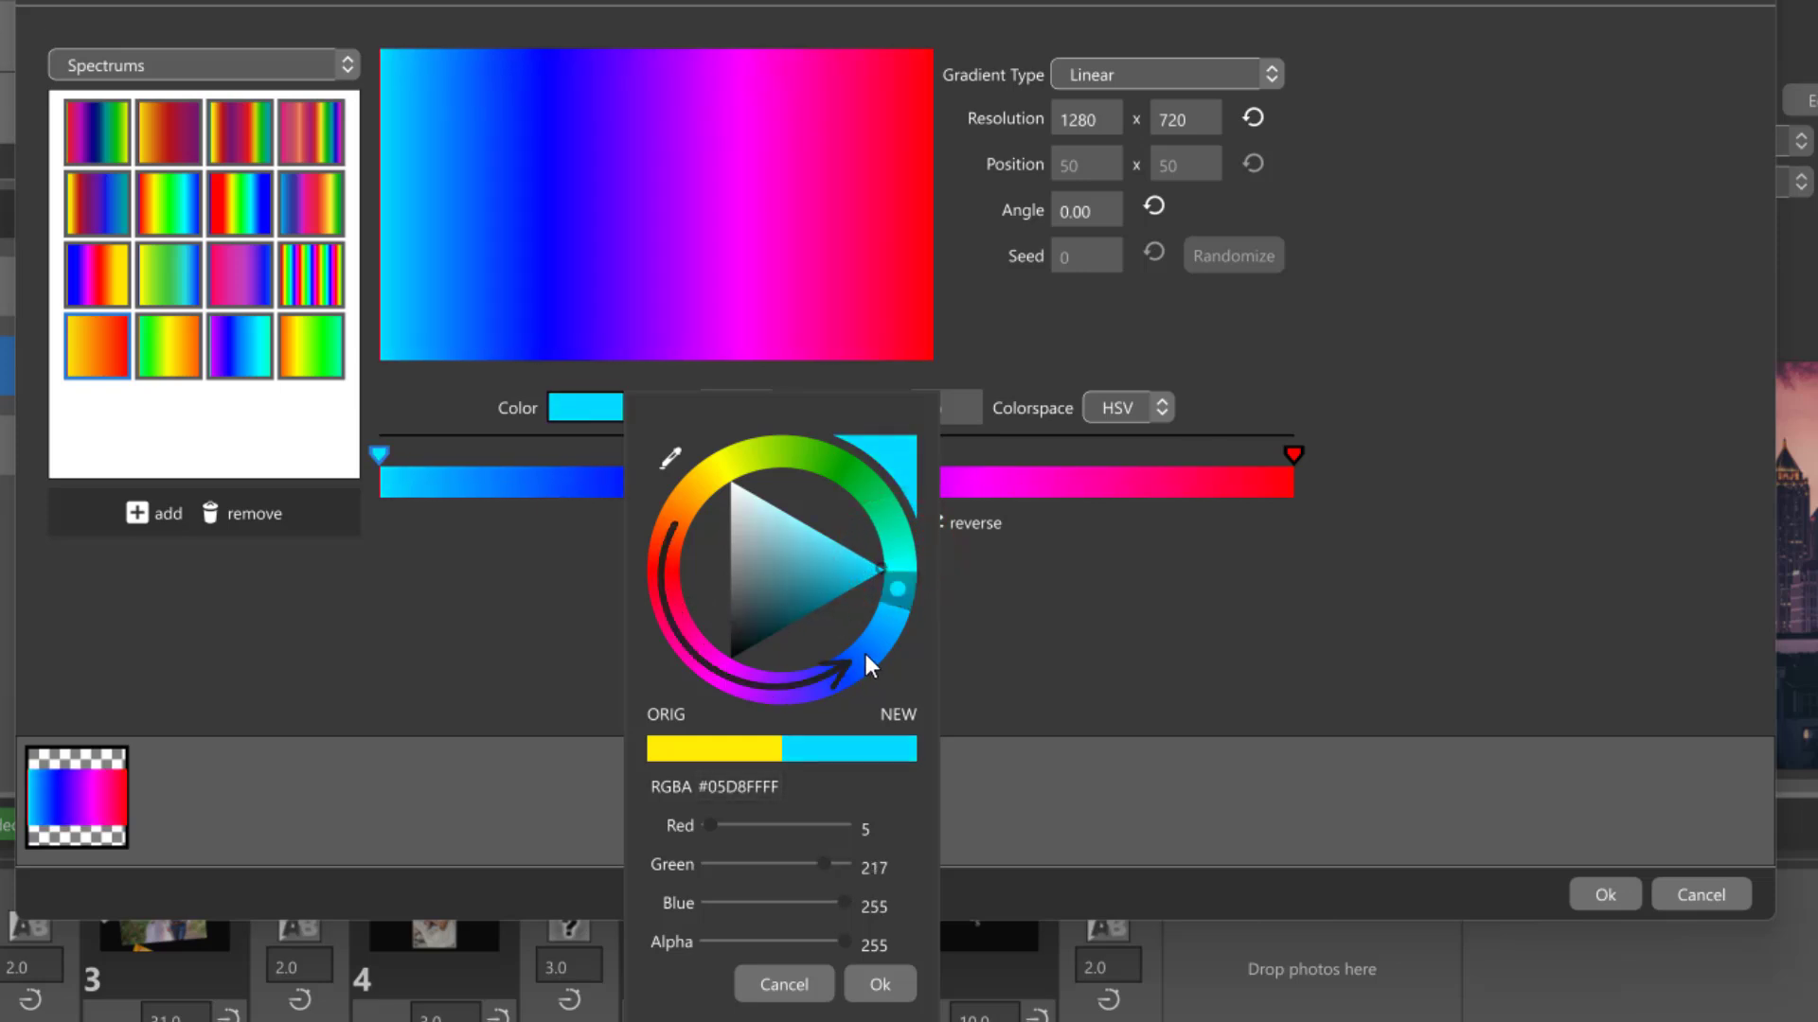
mouse_move(895, 596)
left_mouse_down()
mouse_move(897, 560)
mouse_move(890, 617)
left_mouse_up()
Confirm the sky-blue start colour and set the gradient colorspace to RGB.
left_click(883, 985)
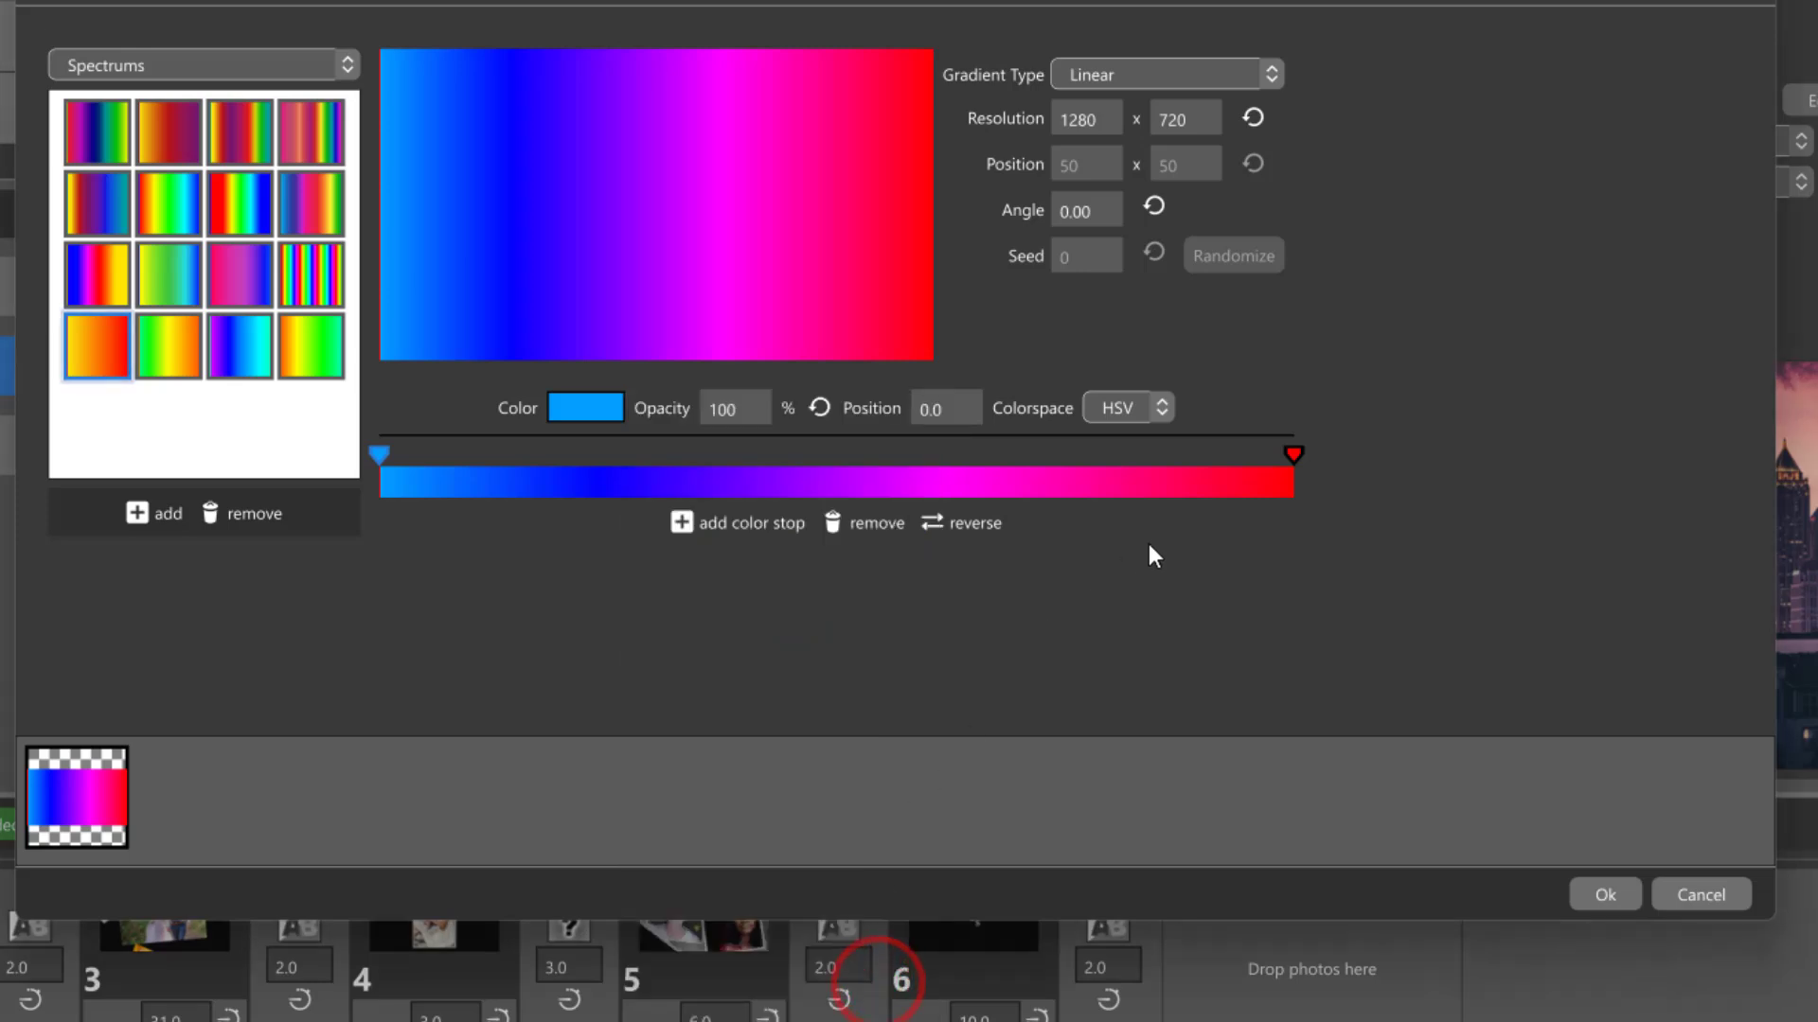
left_click(1158, 408)
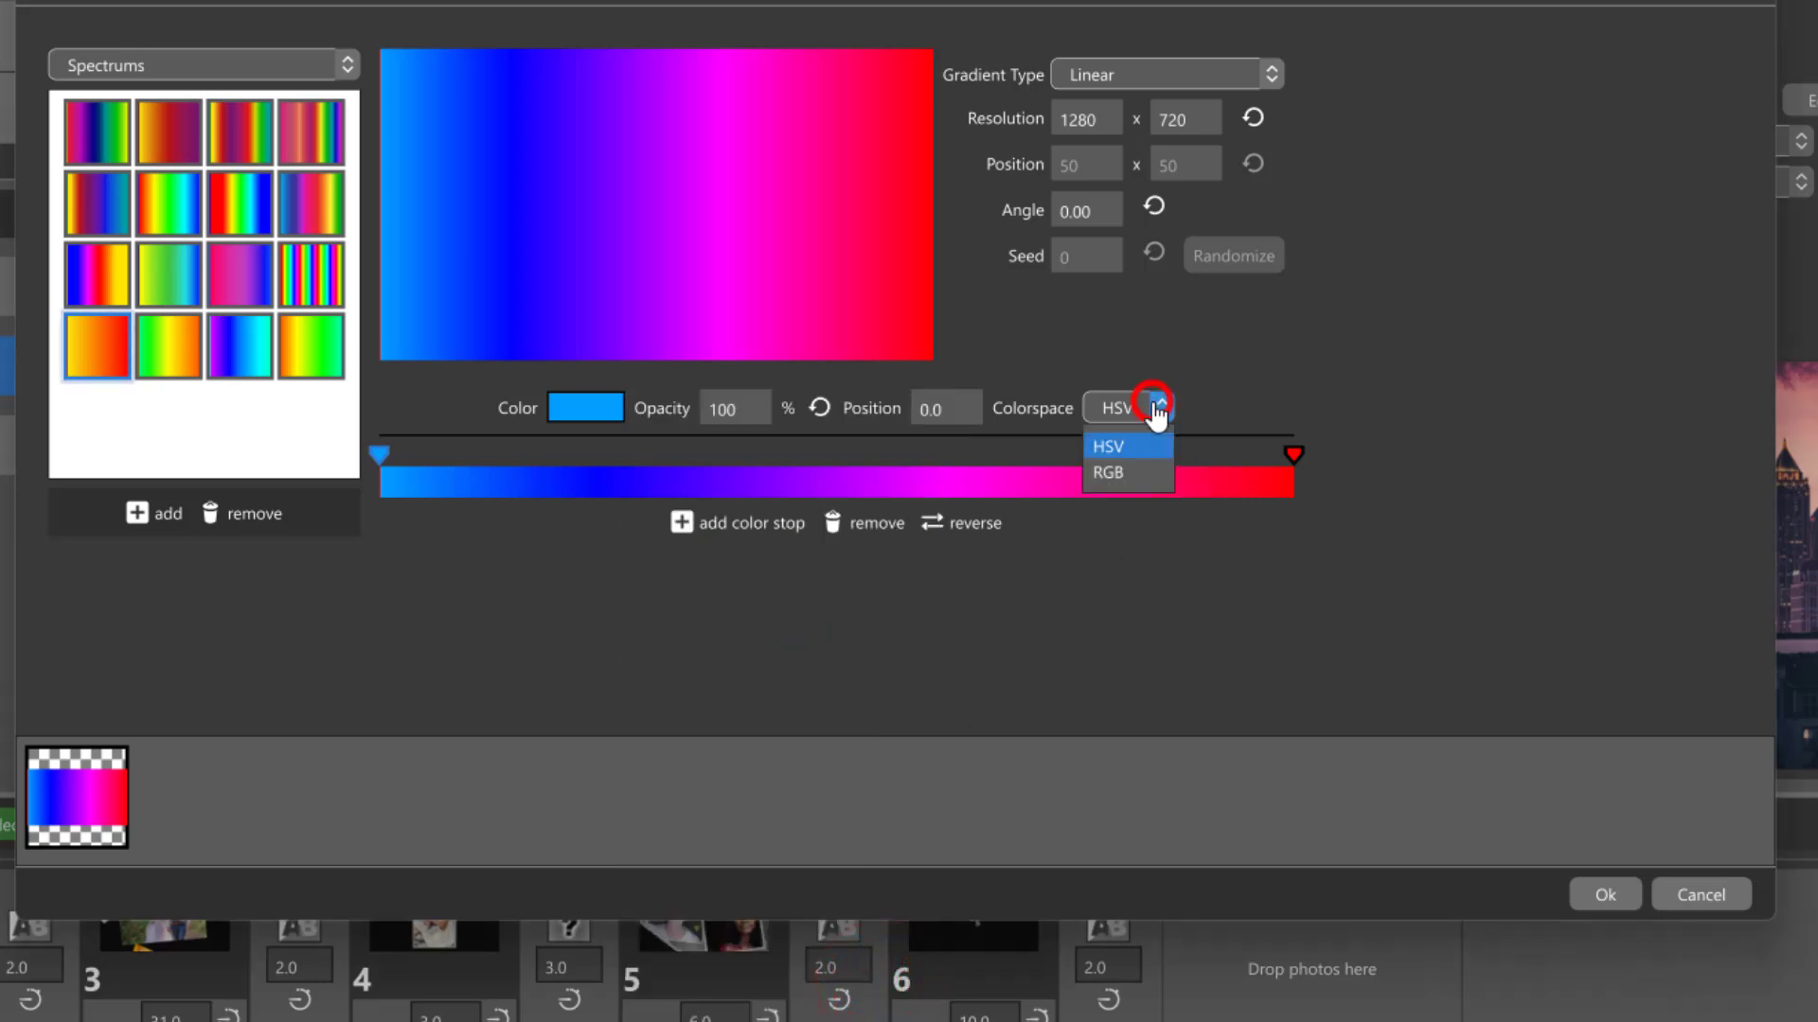
left_click(1128, 470)
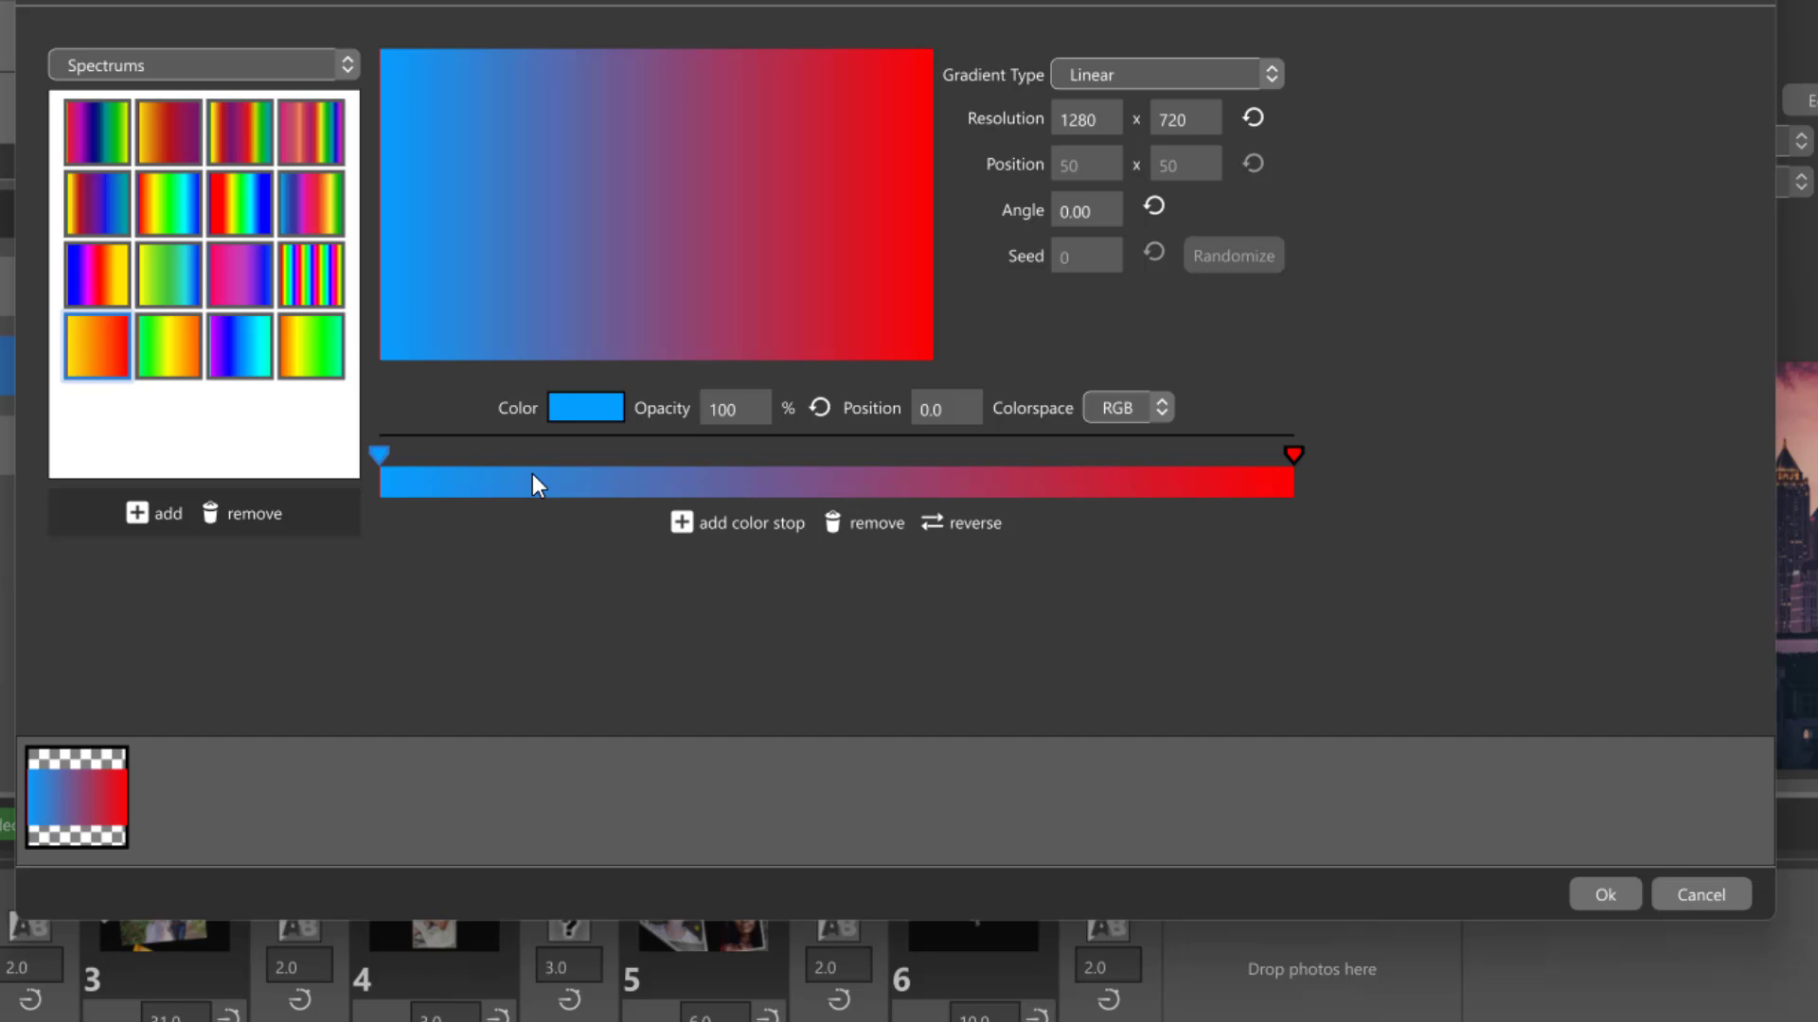
Change the red end stop at position 100.0 to white.
left_click(1294, 460)
left_click(608, 407)
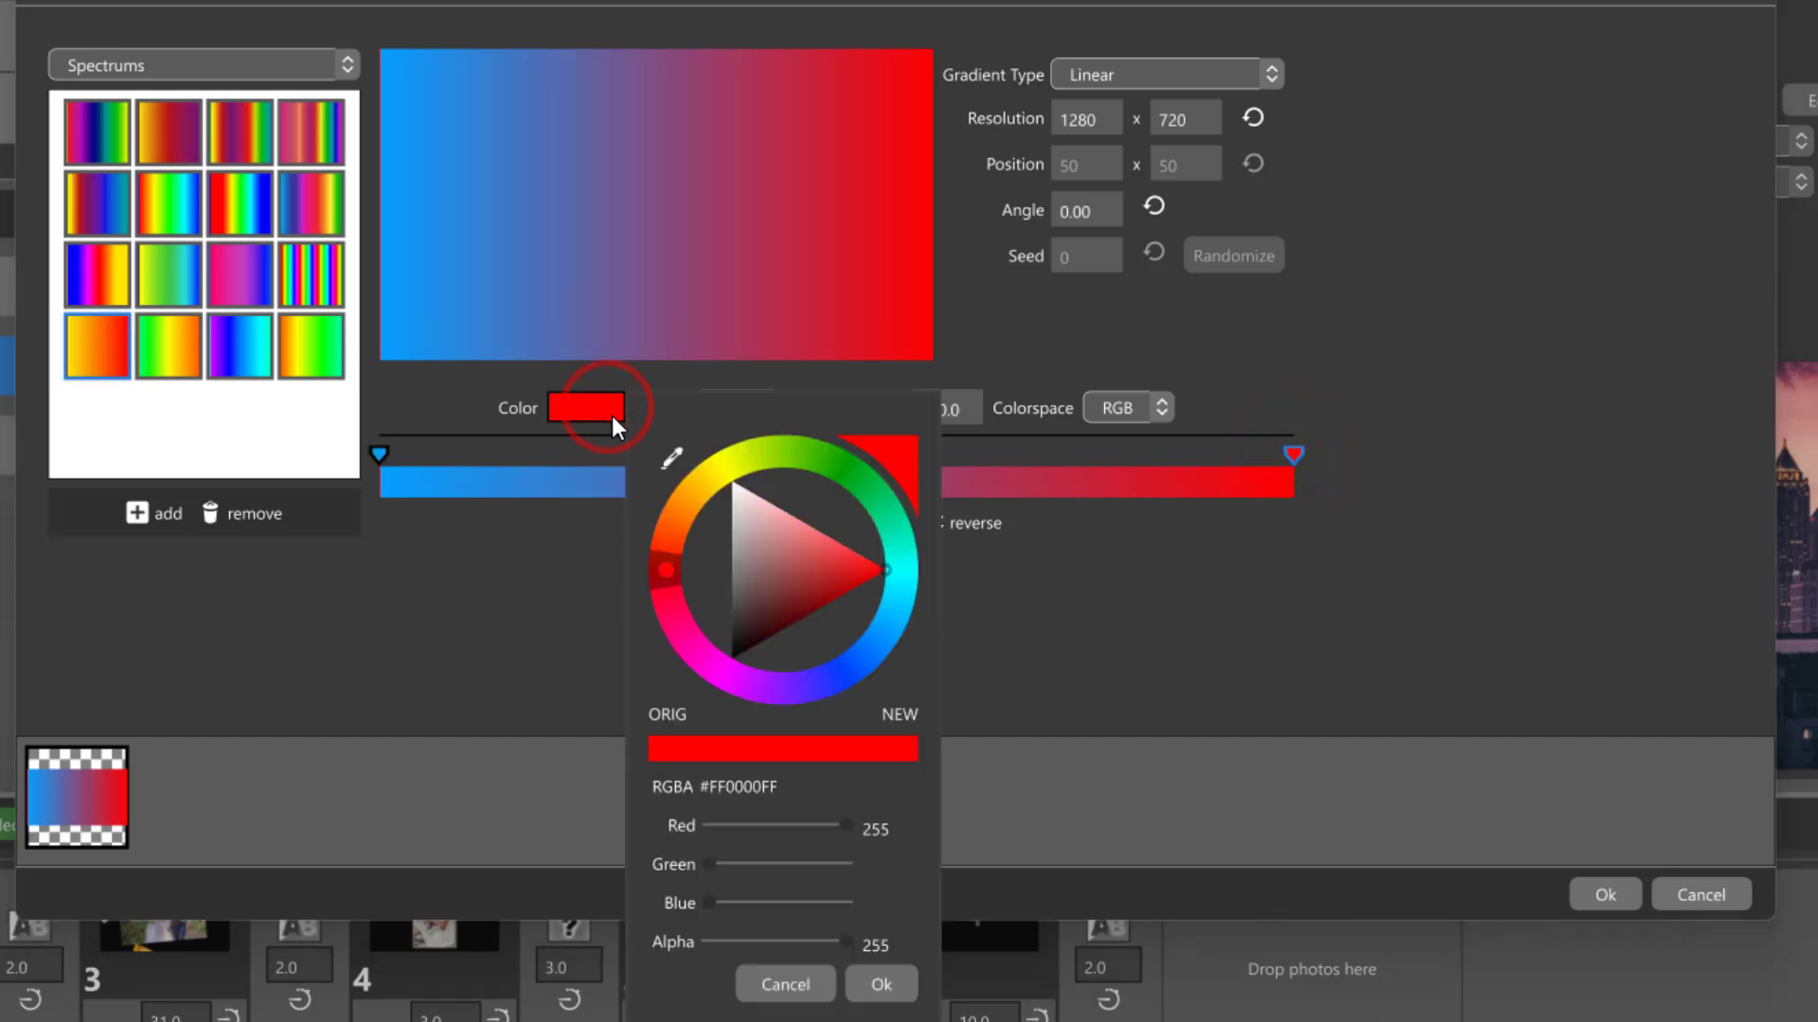
left_click_drag(771, 527, 708, 440)
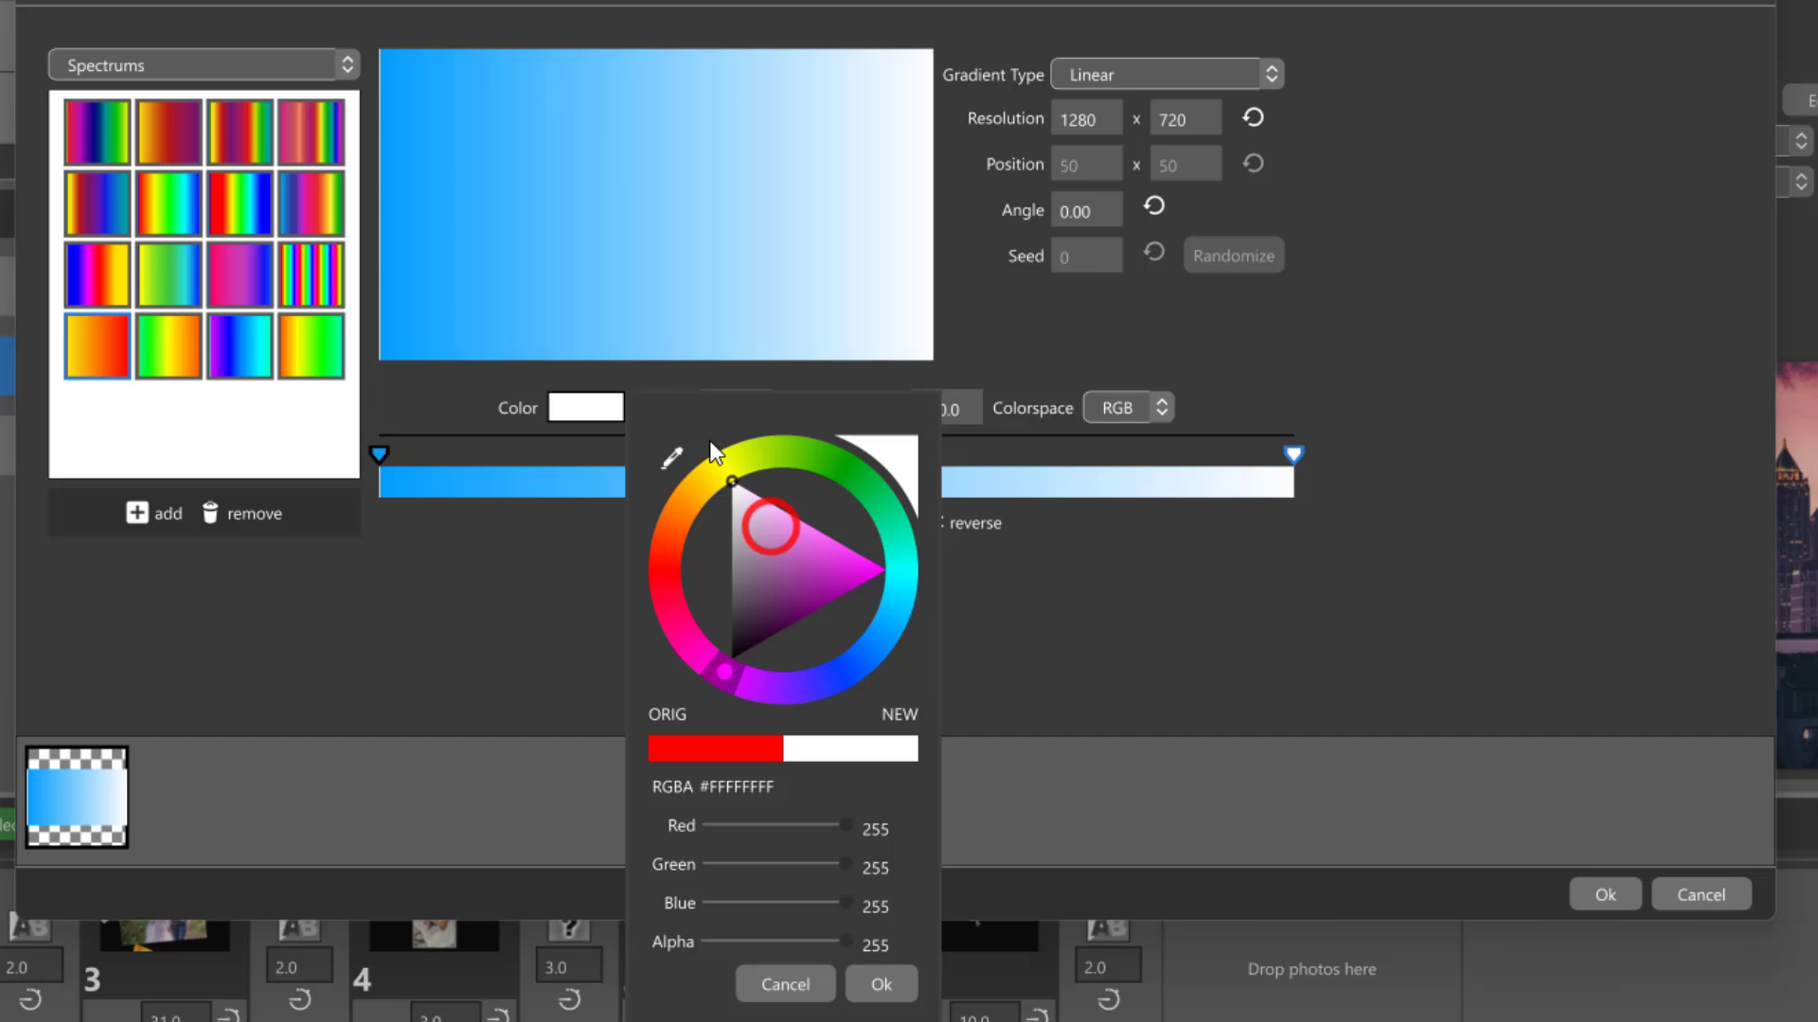
left_click(882, 985)
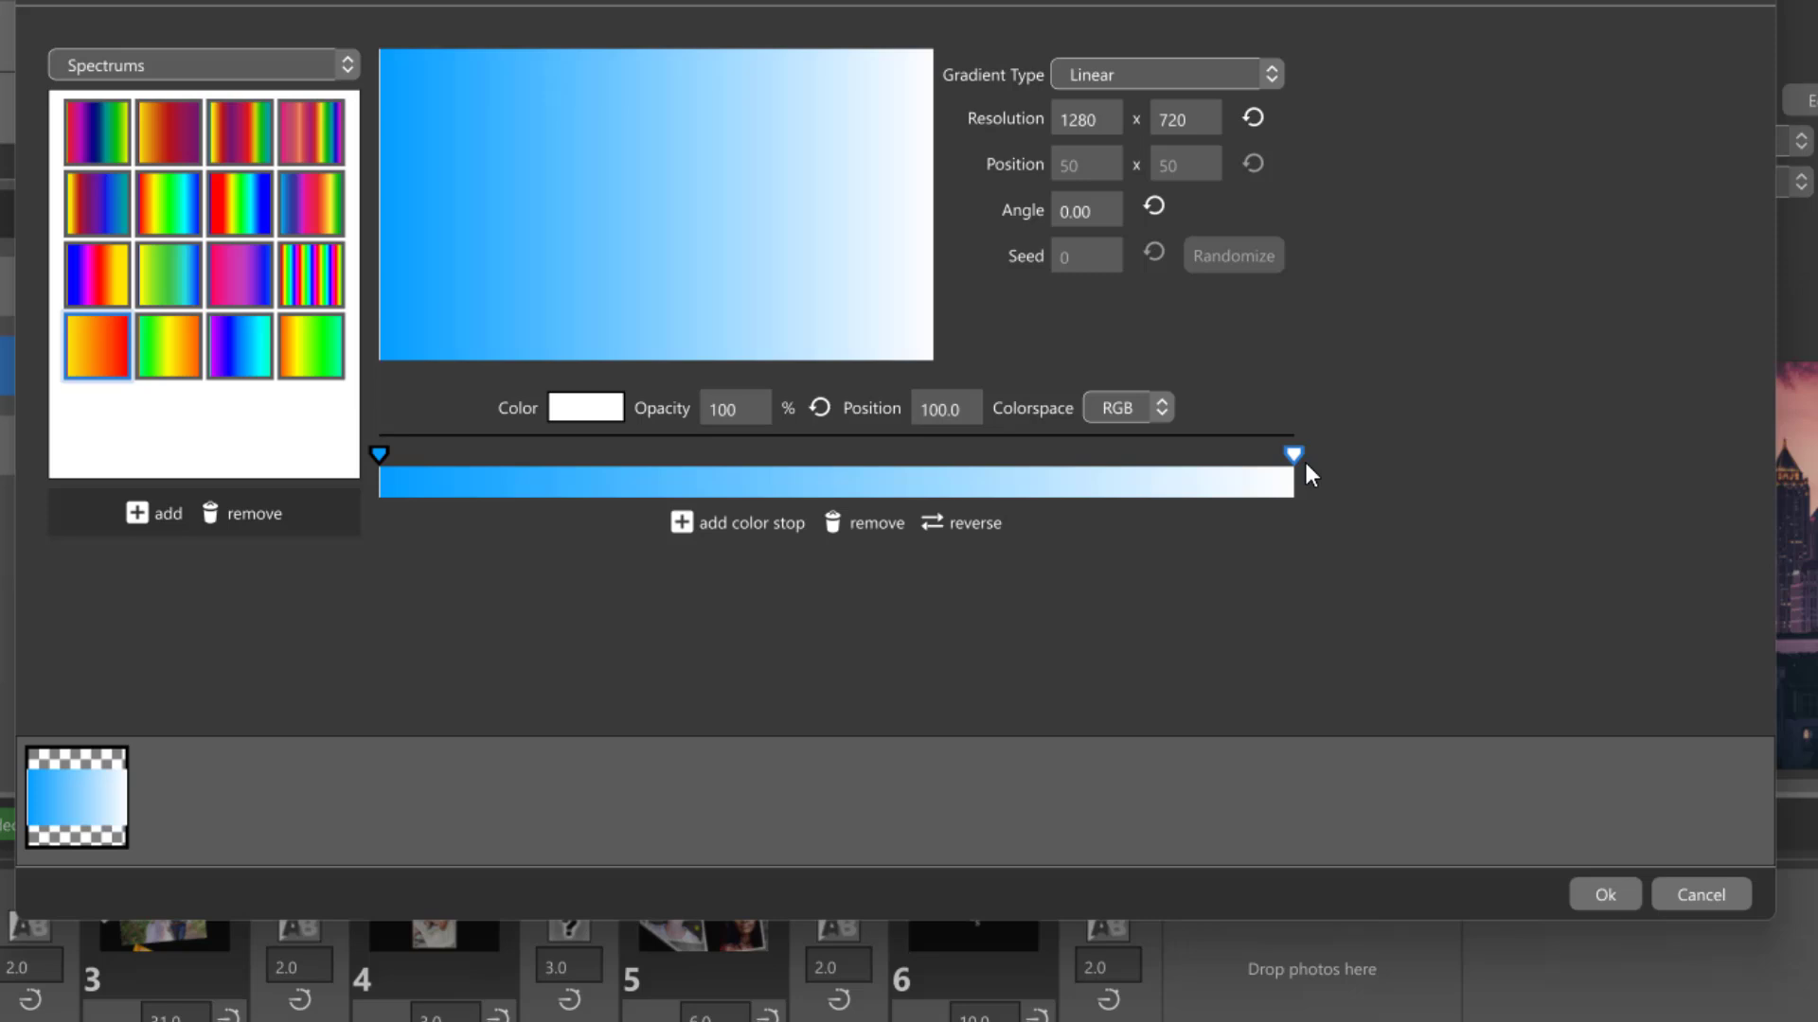
left_click(1162, 407)
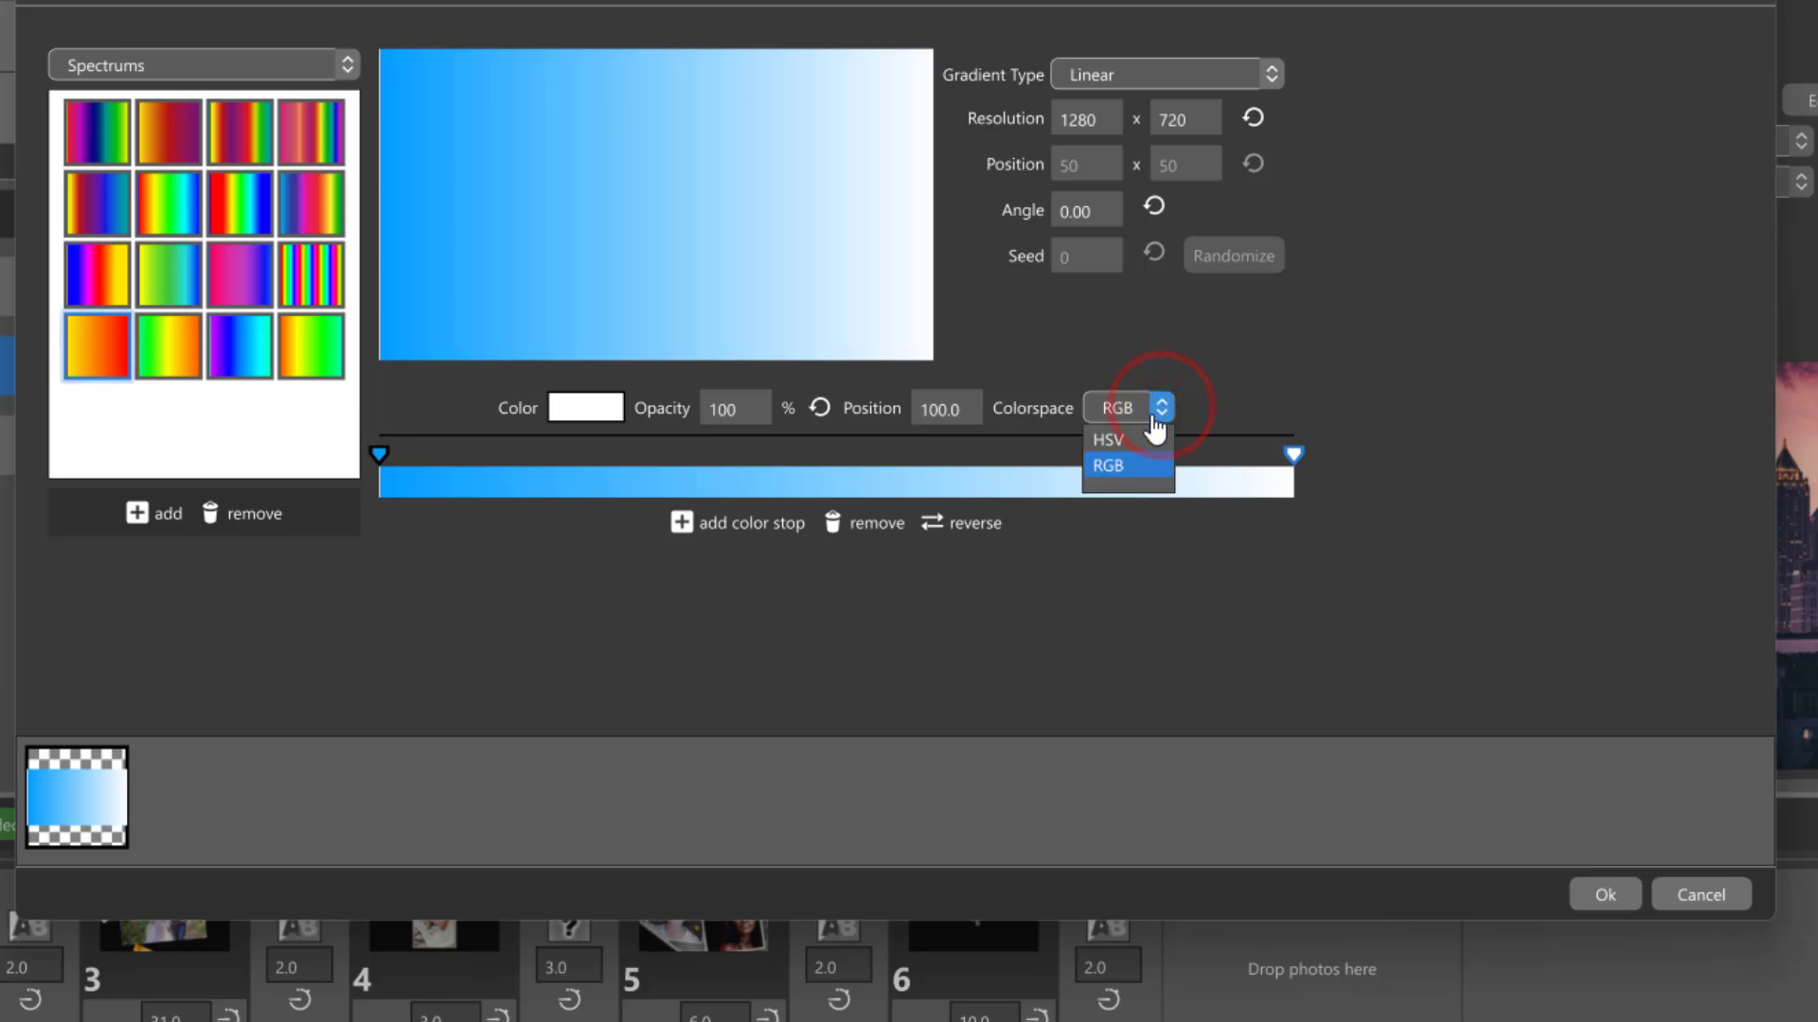
left_click(1149, 445)
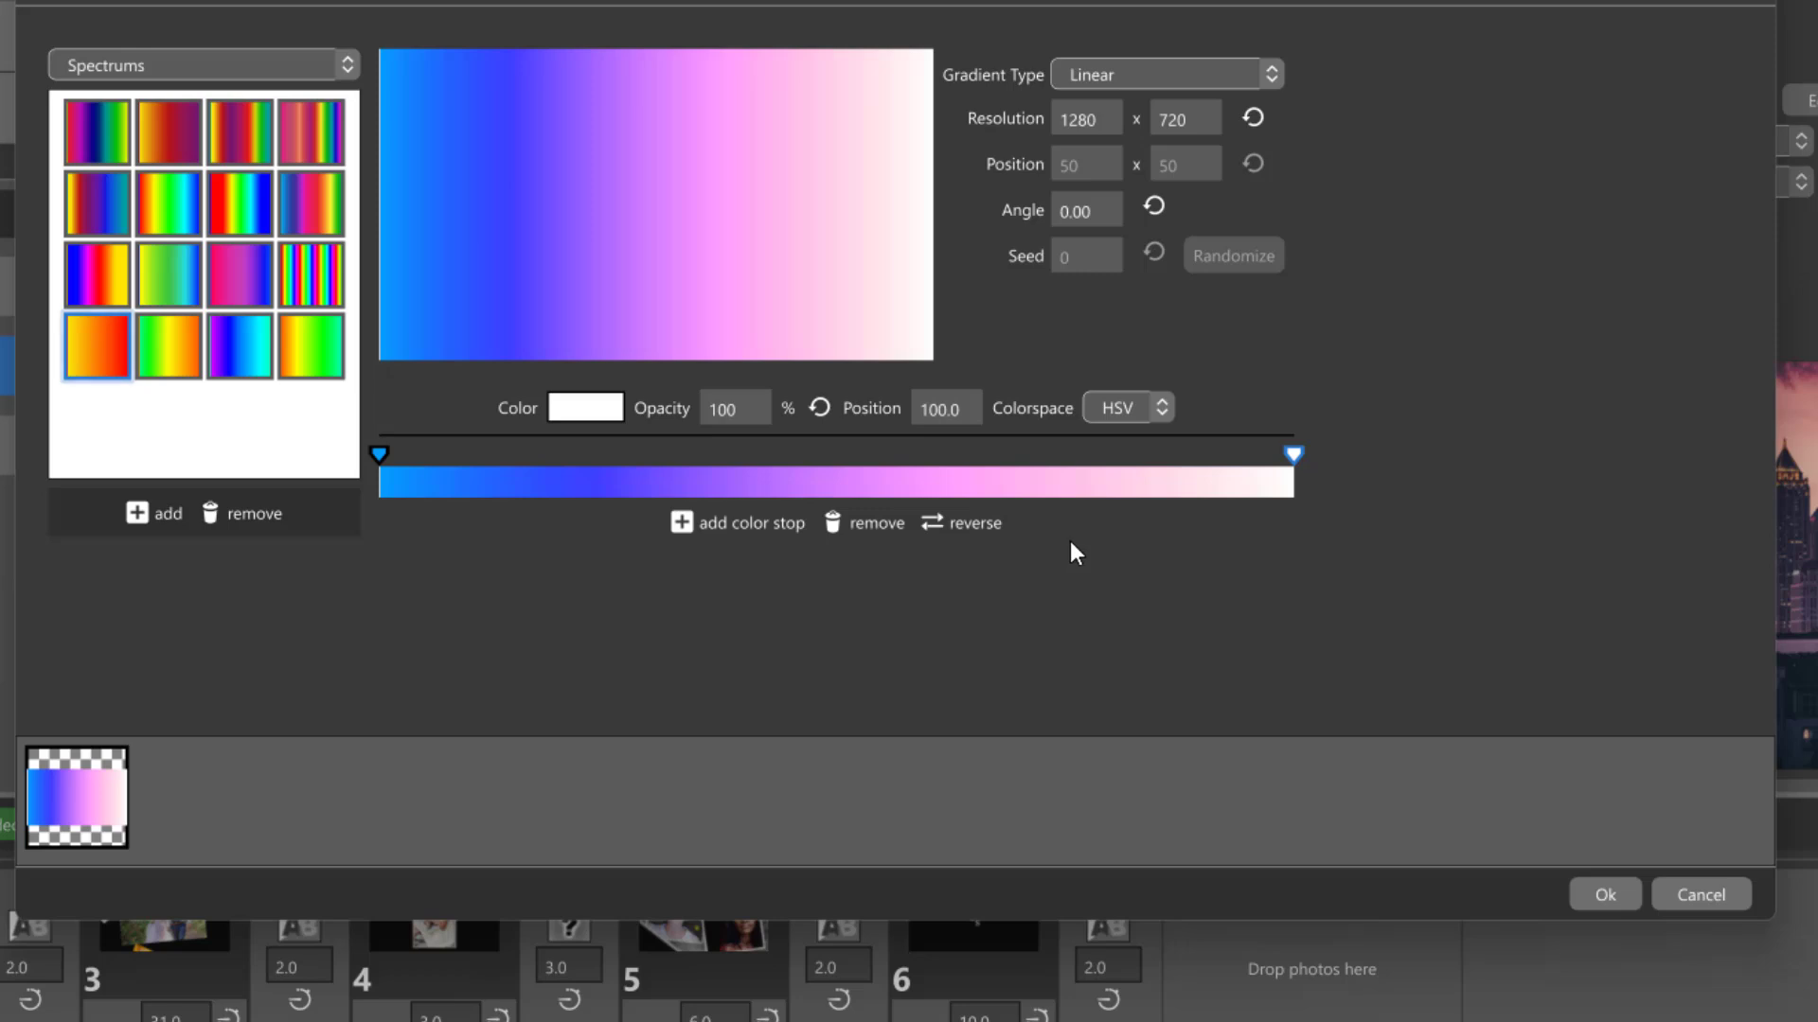
left_click(598, 409)
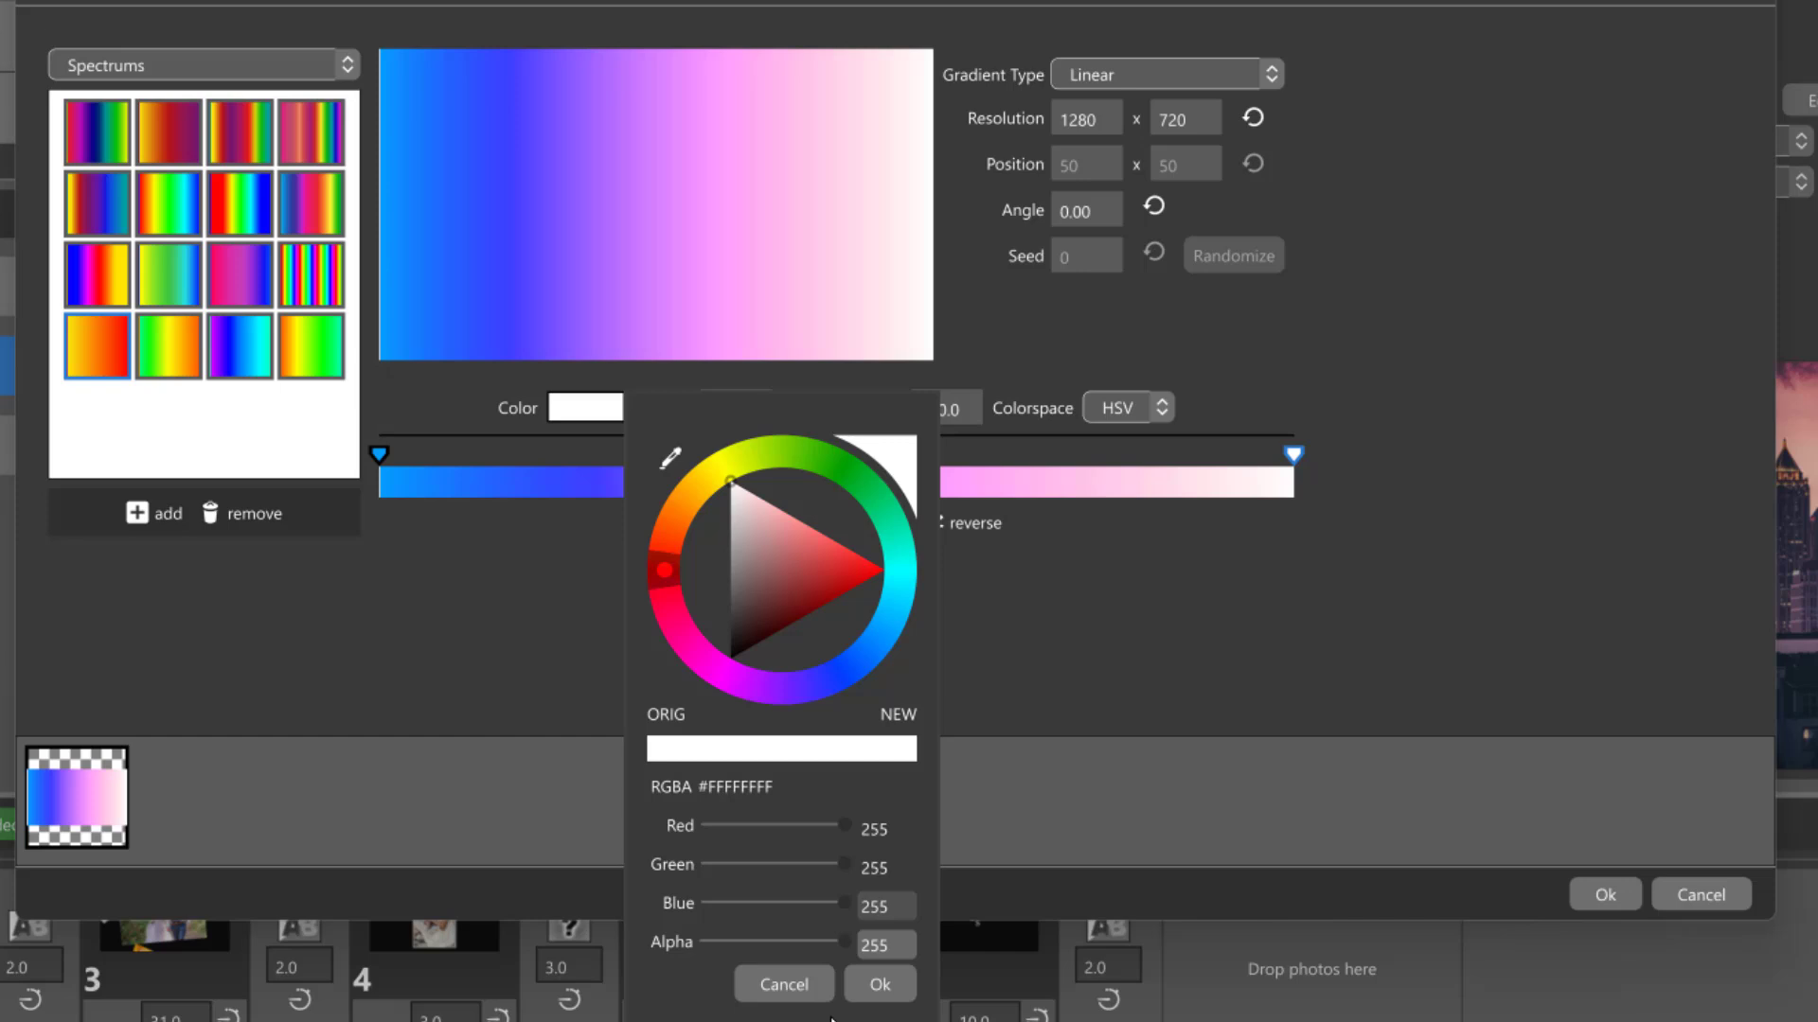
left_click(877, 984)
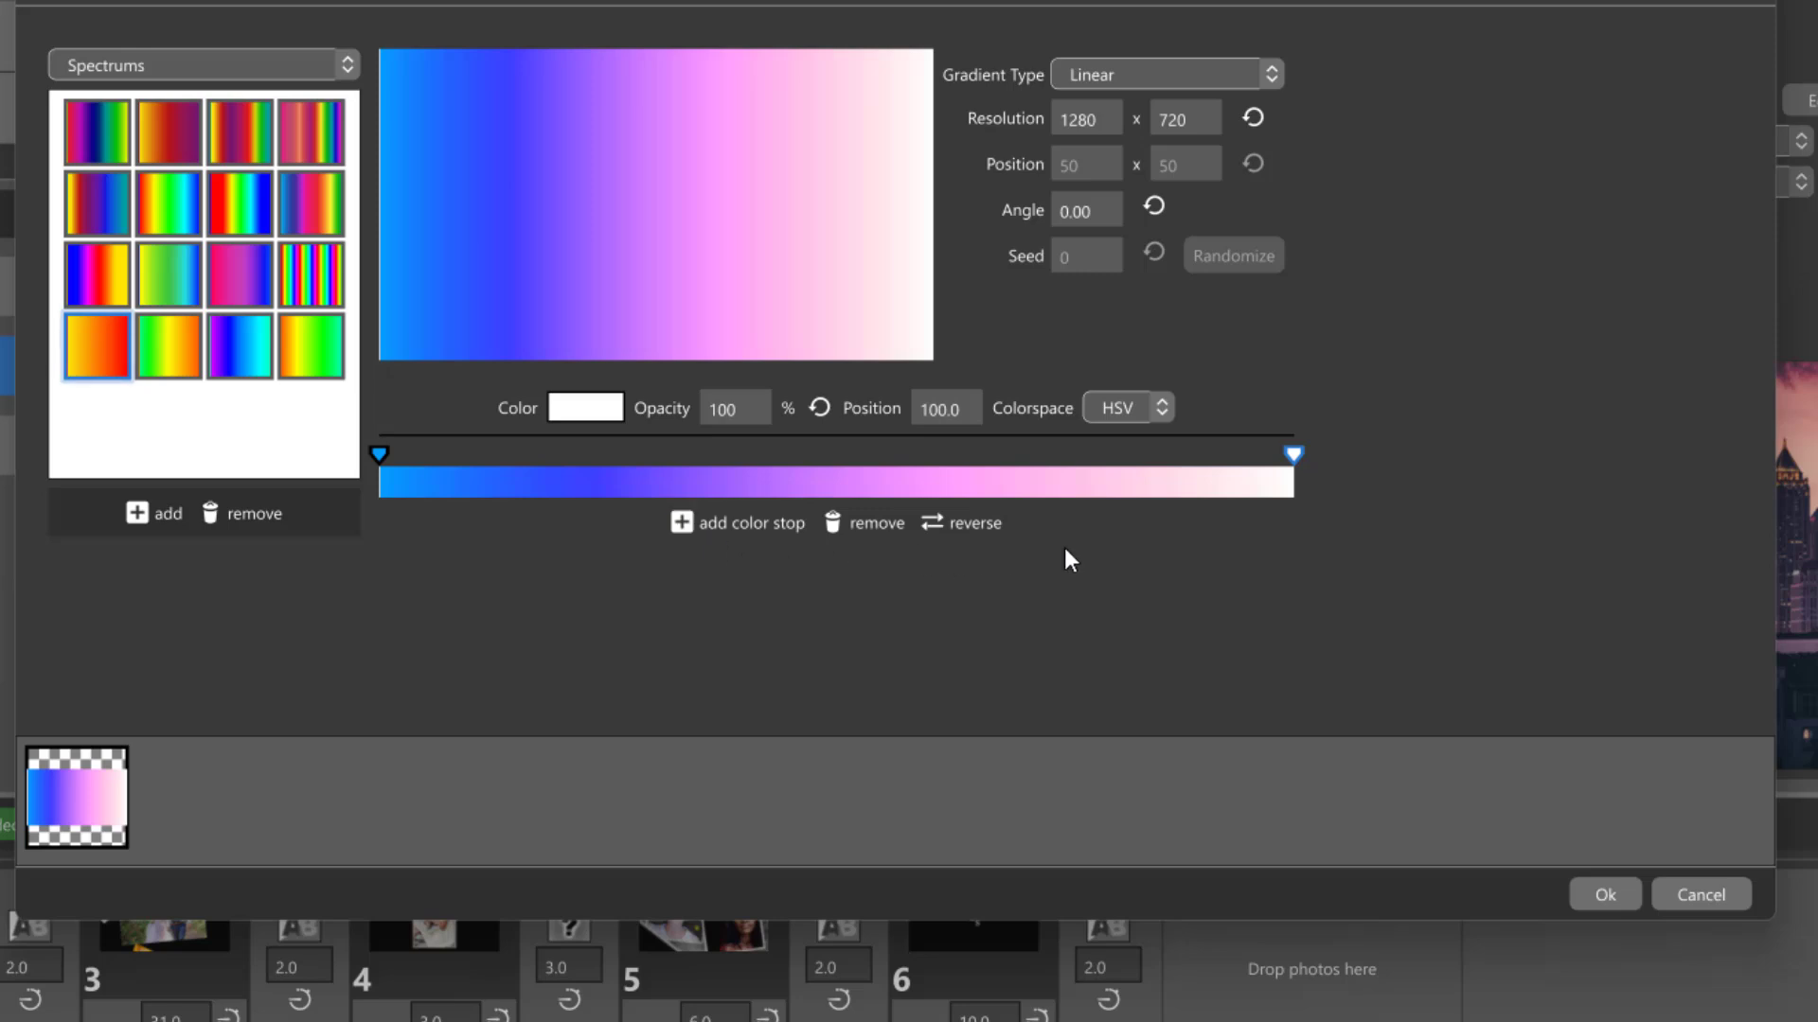
left_click(586, 407)
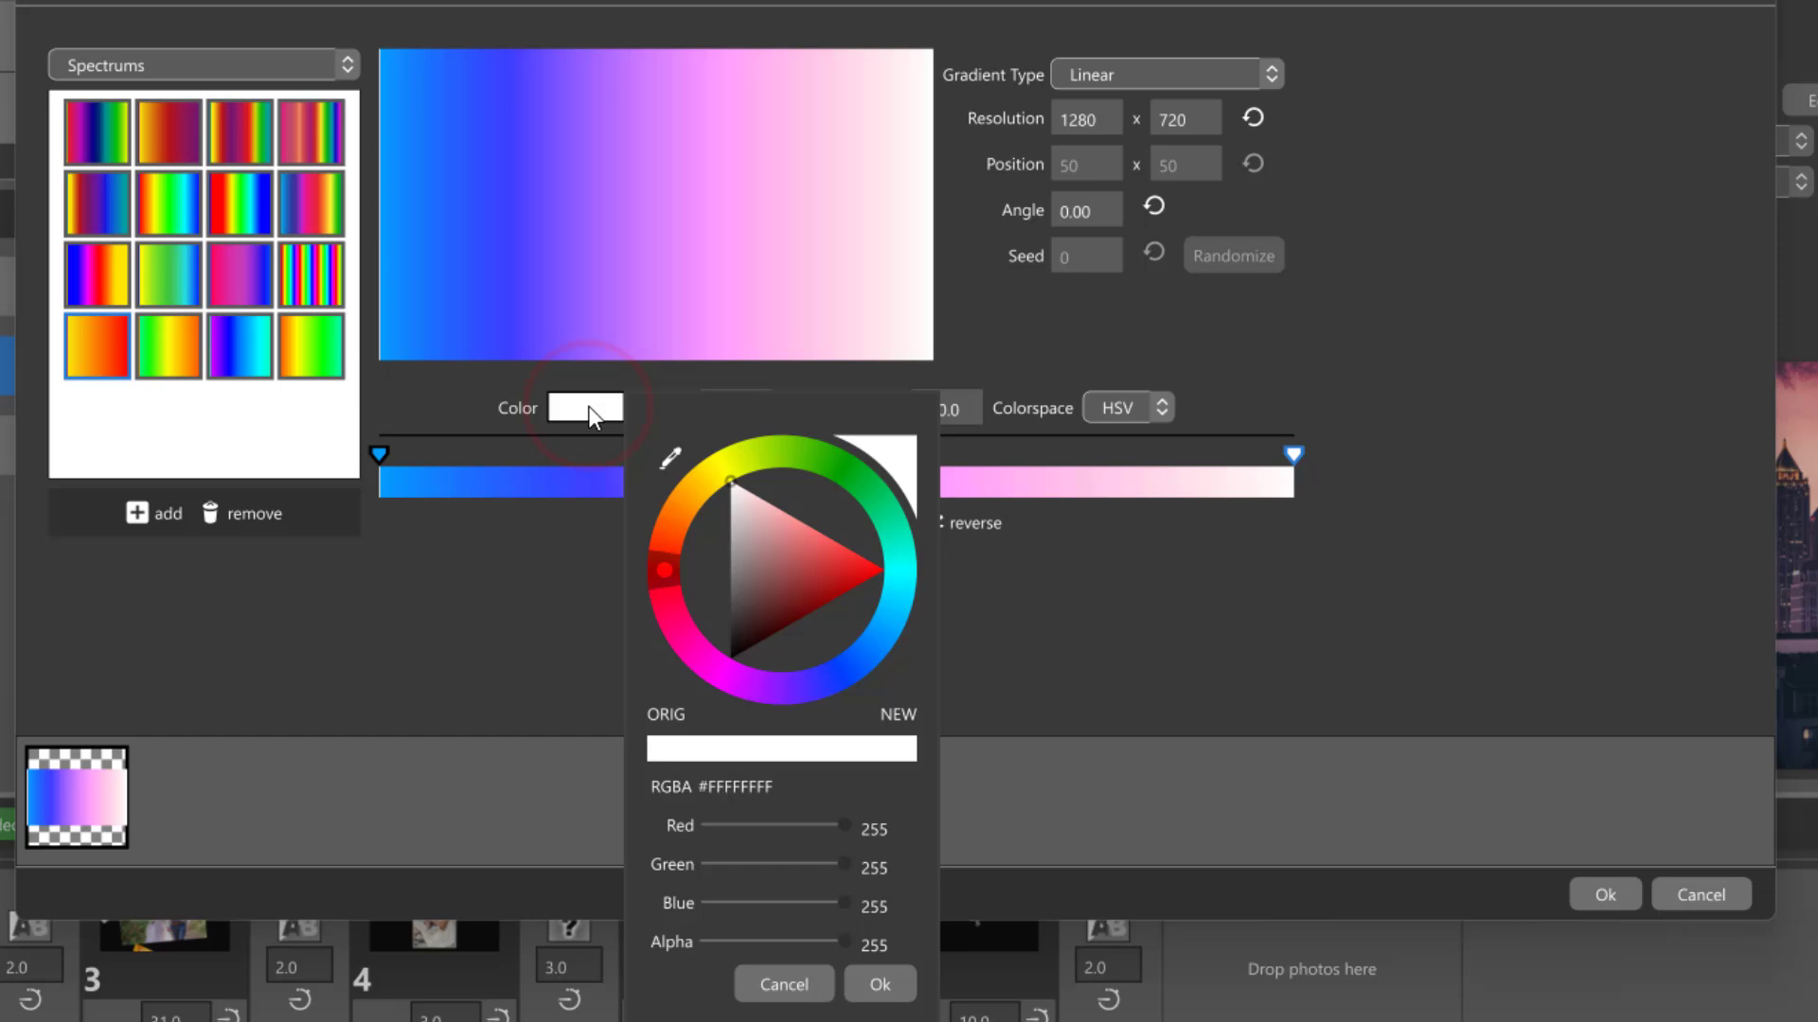
left_click(875, 984)
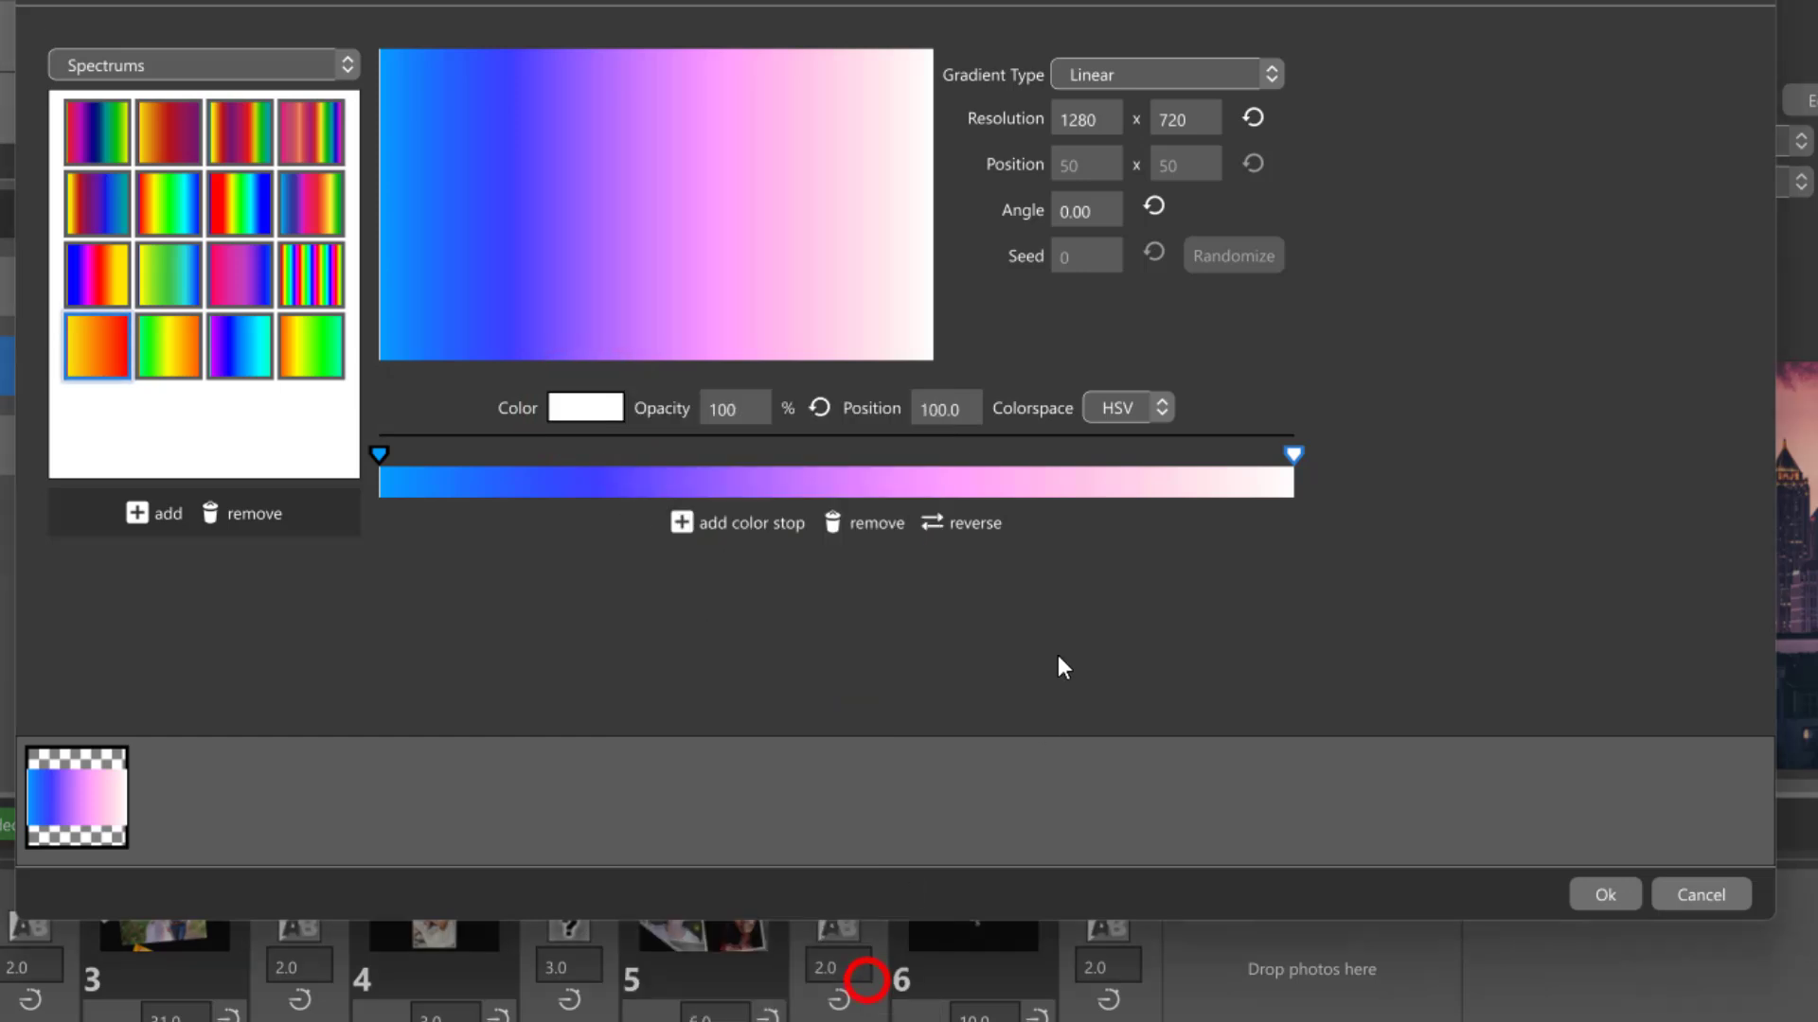
left_click(1159, 414)
left_click(1144, 470)
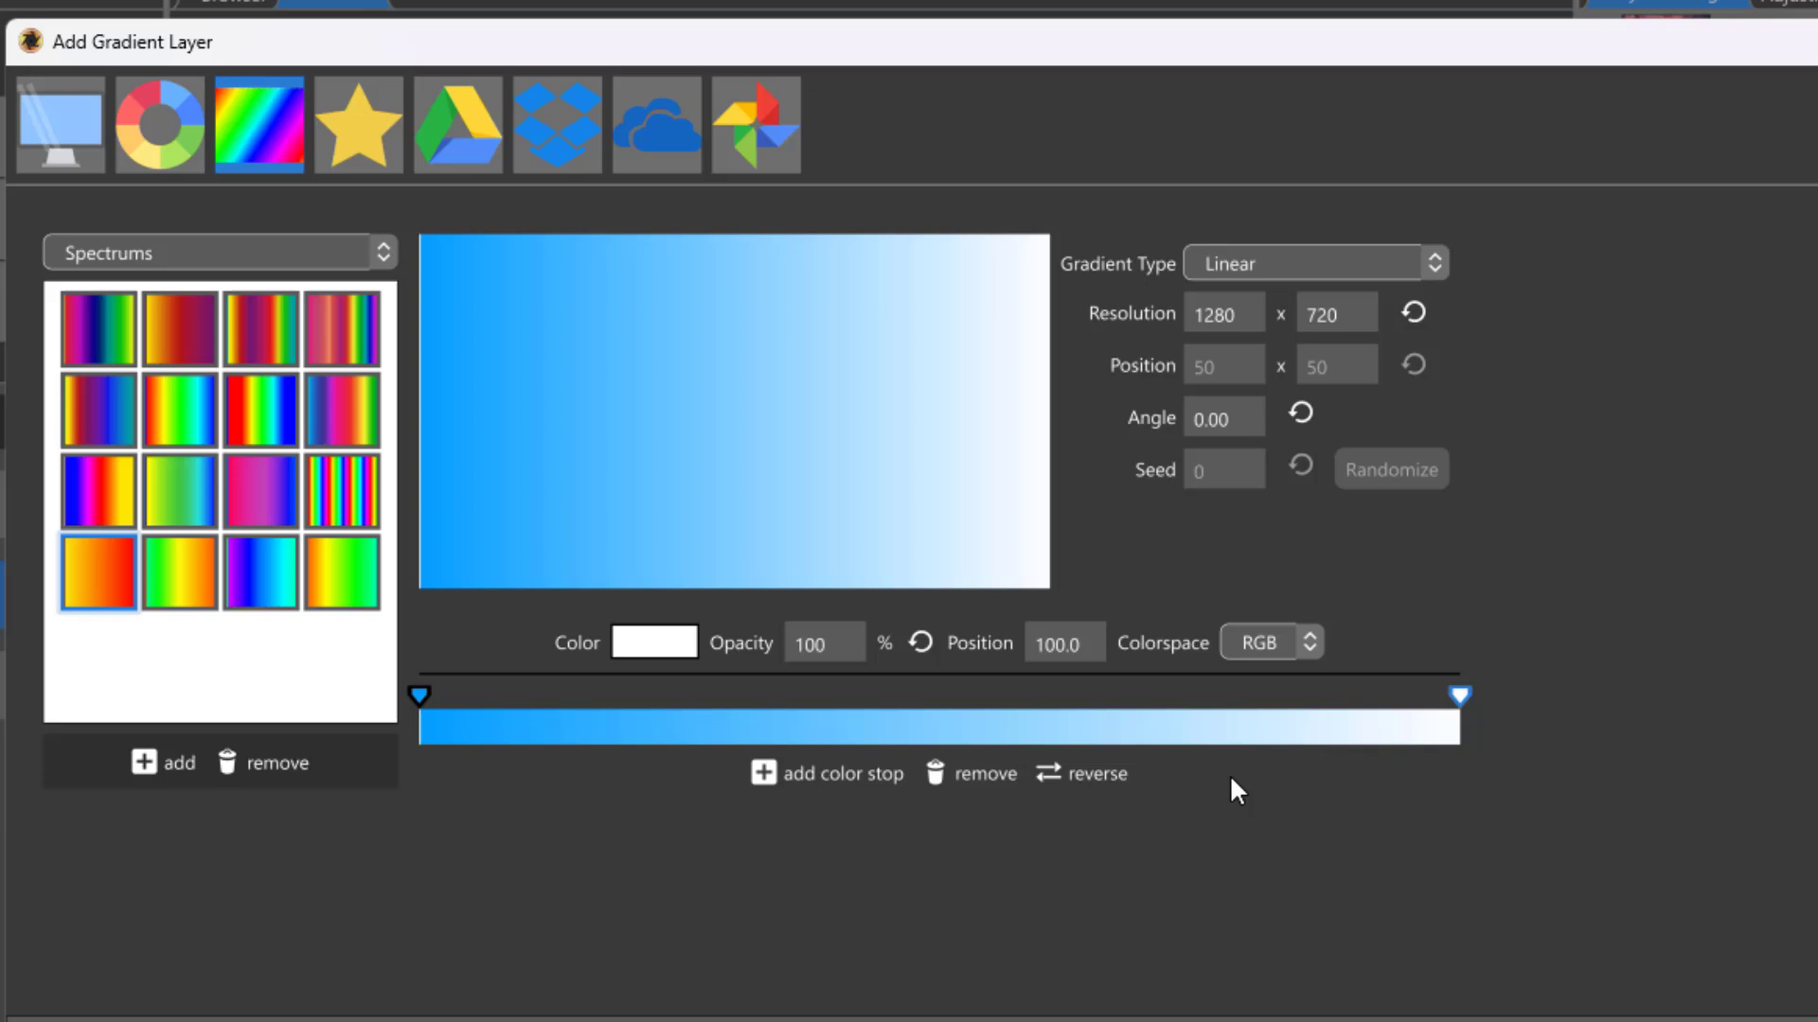
Set the Colorspace to HSV so the blue-to-white blend passes through violet and pink.
left_click(1275, 644)
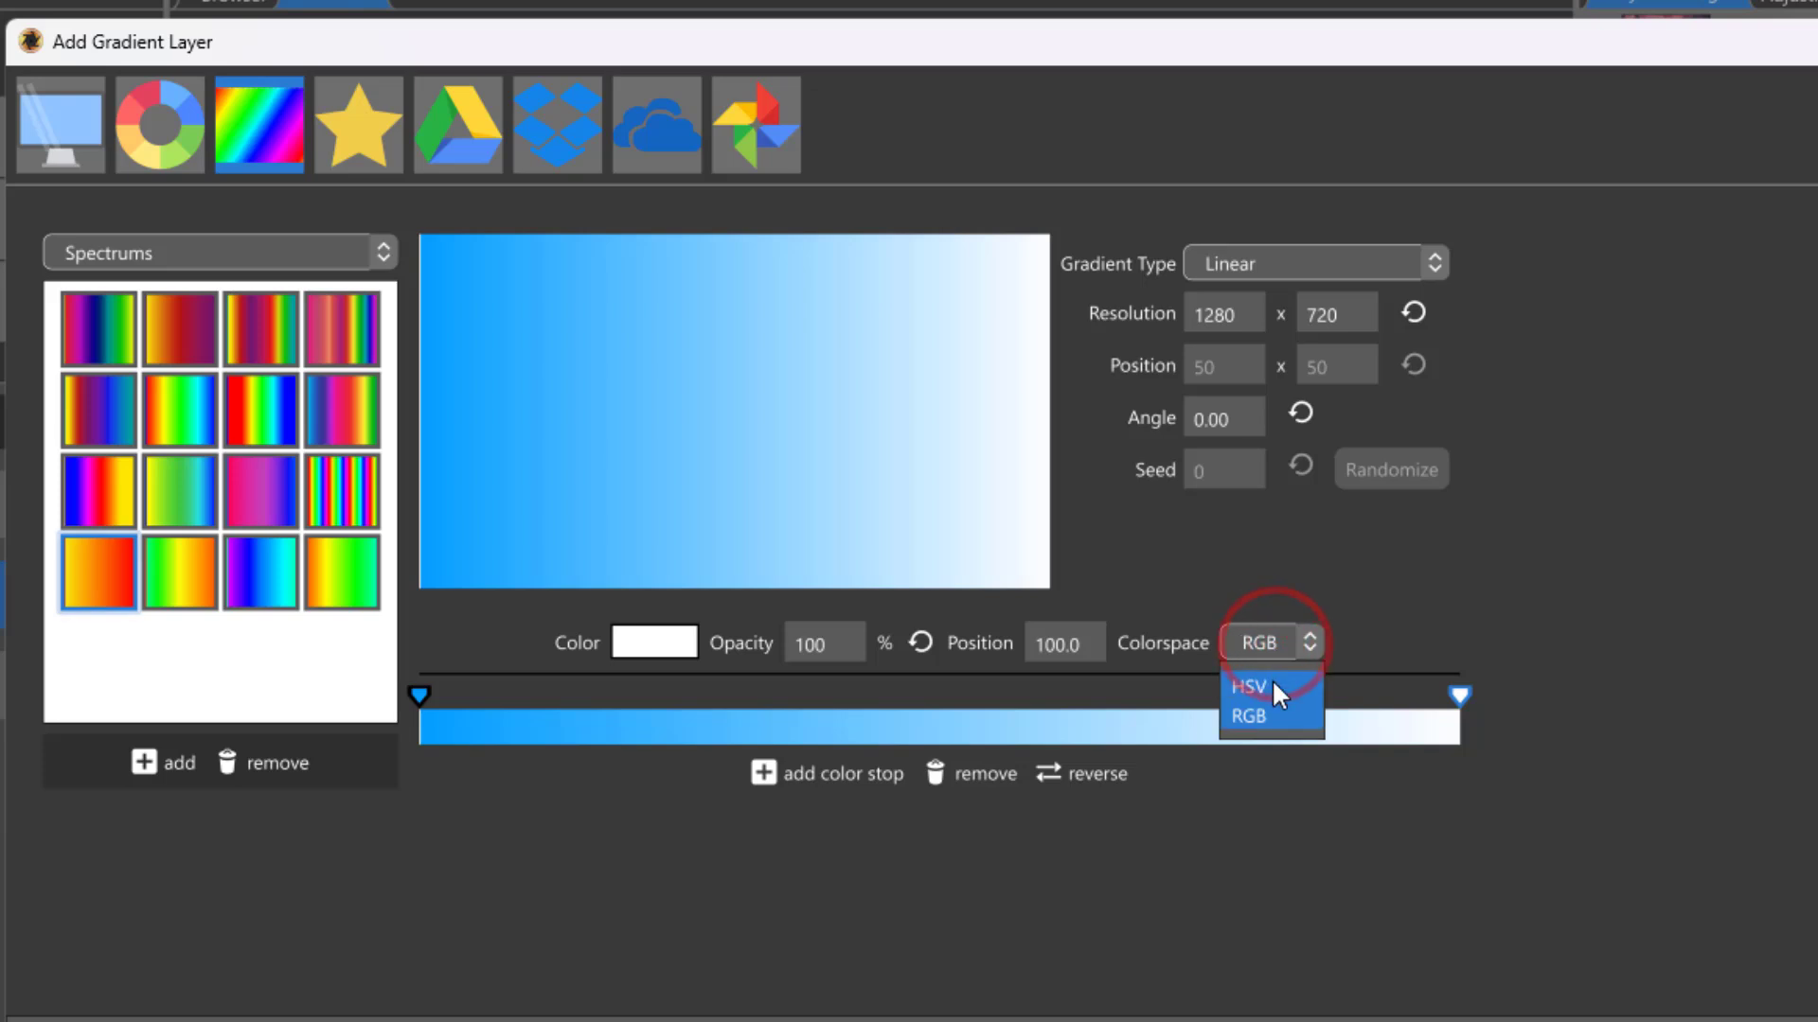
left_click(1271, 679)
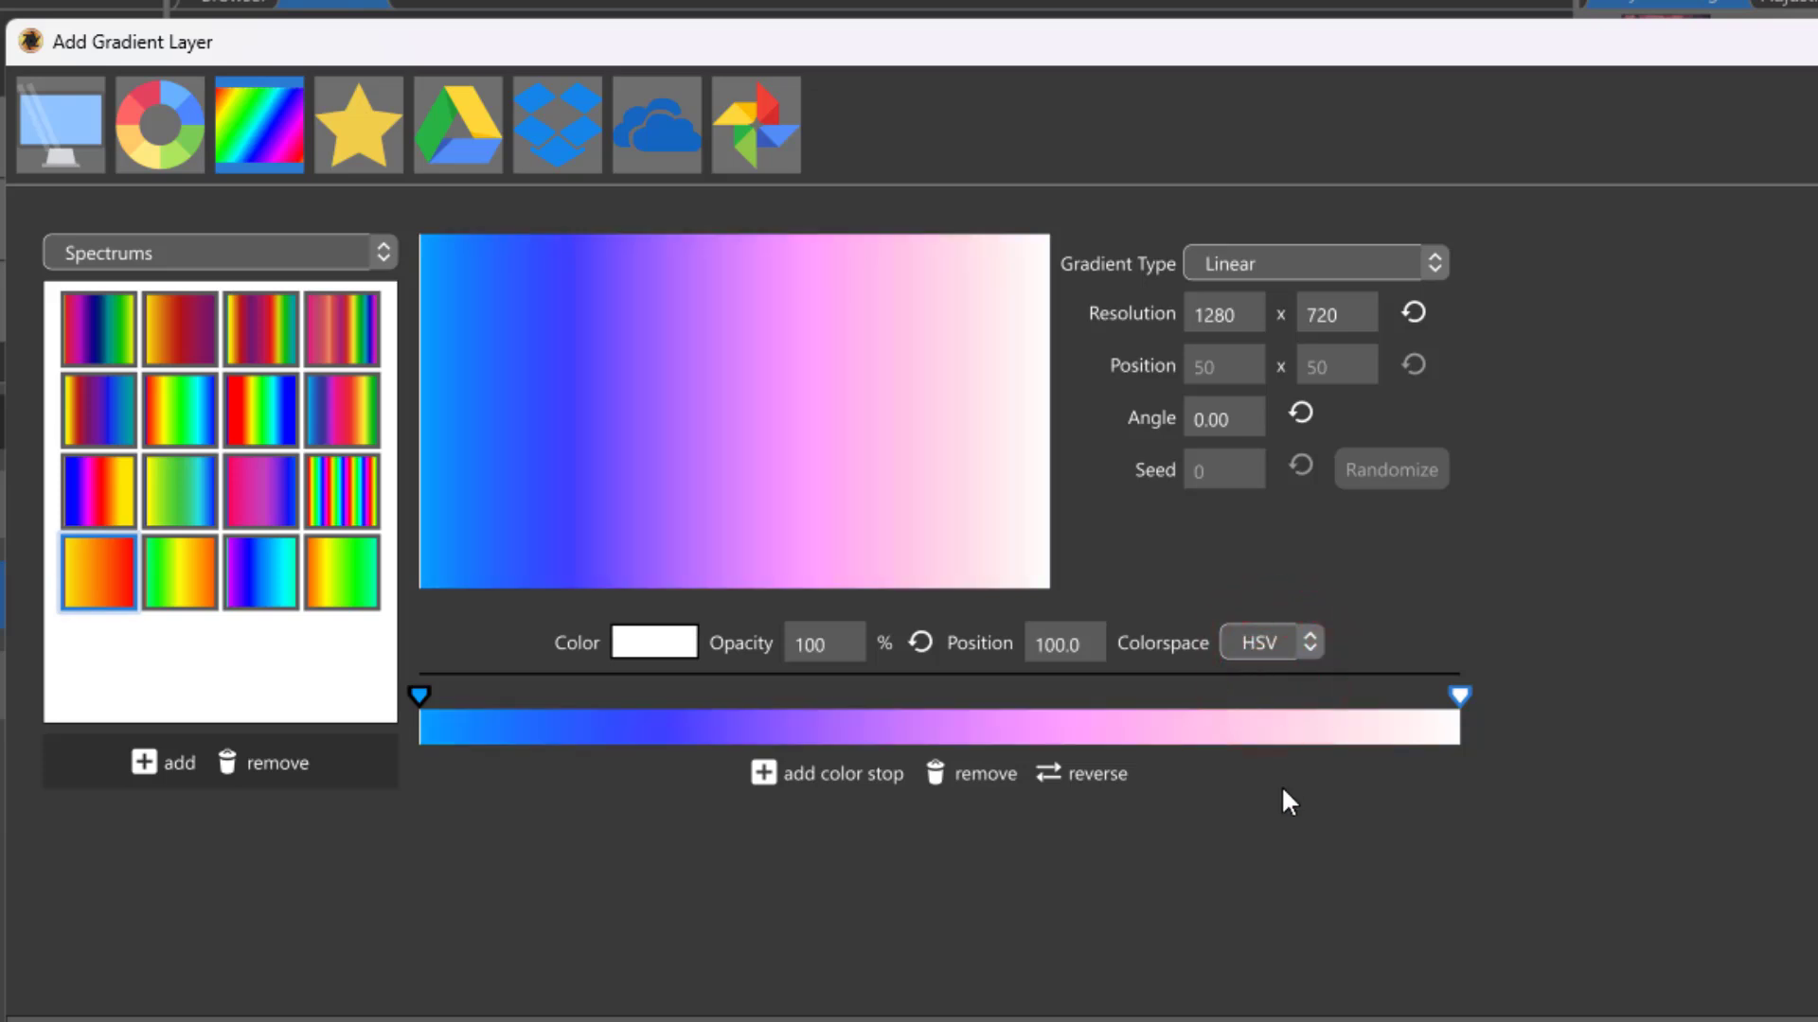